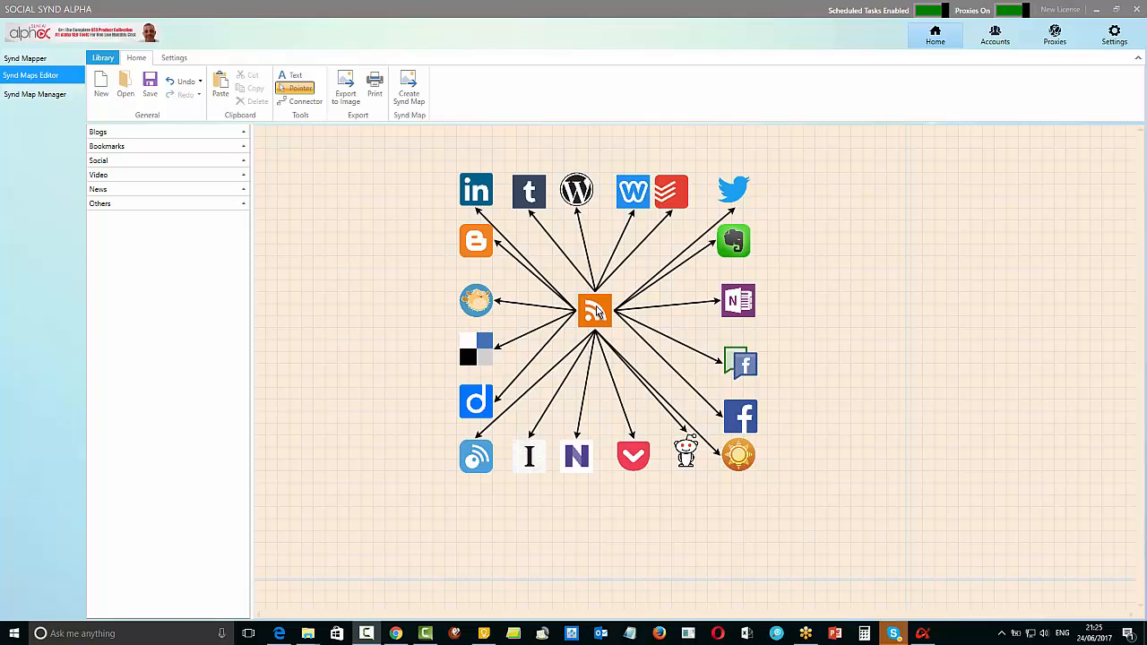
Open the applet editor of the connector from the RSS feed to Weebly and check its available actions
click(623, 242)
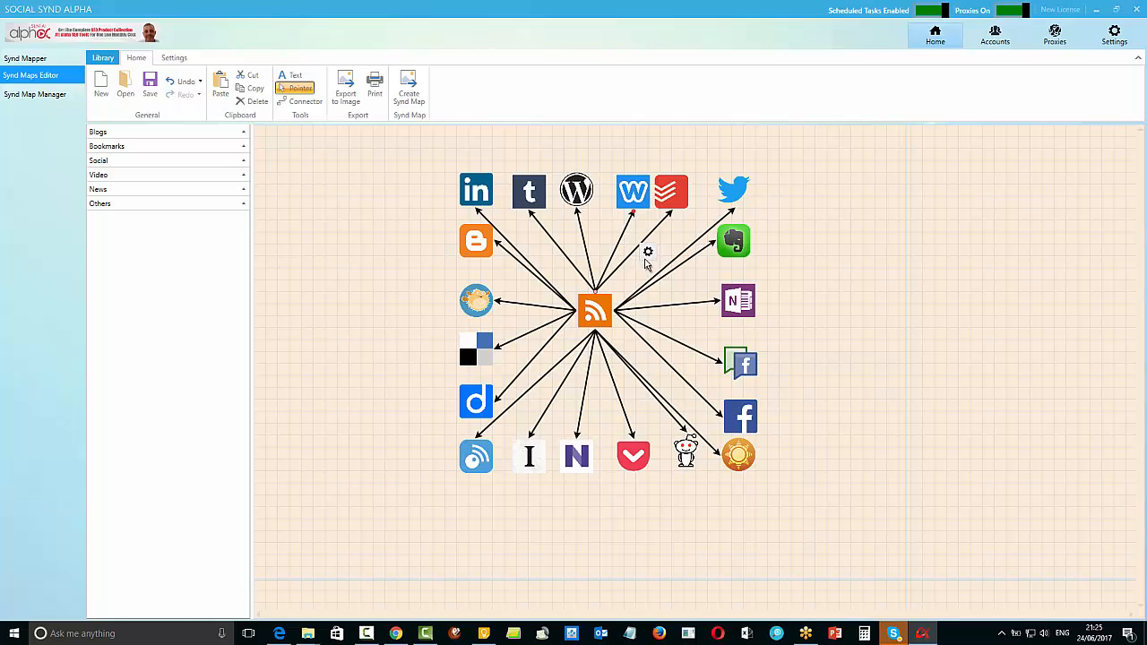
click(648, 254)
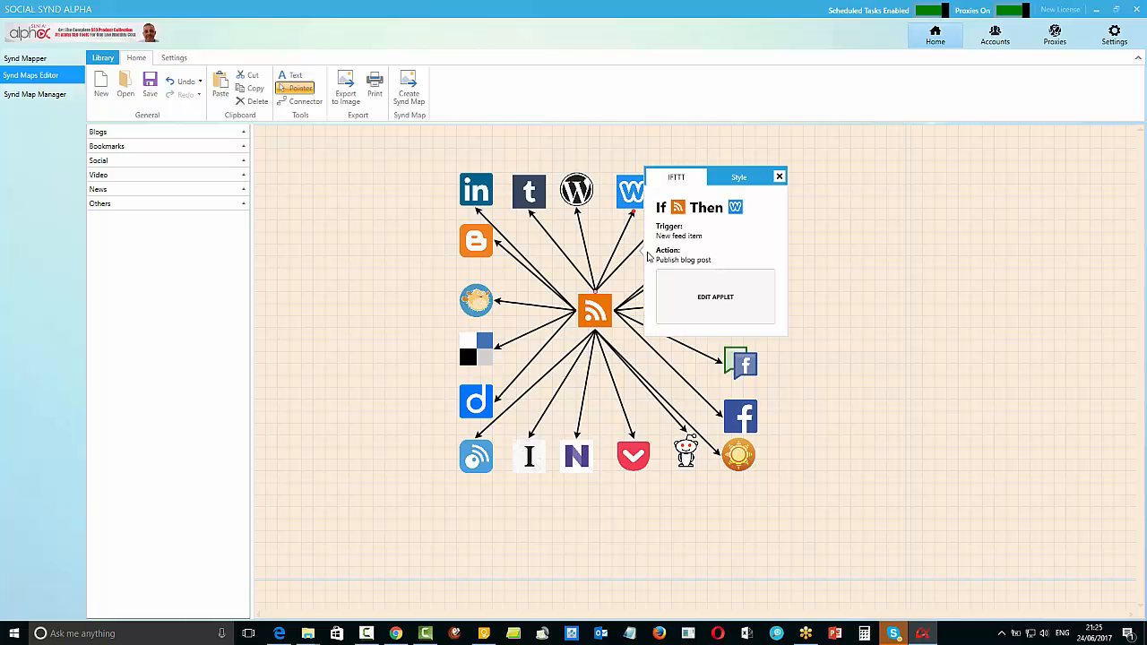
click(705, 300)
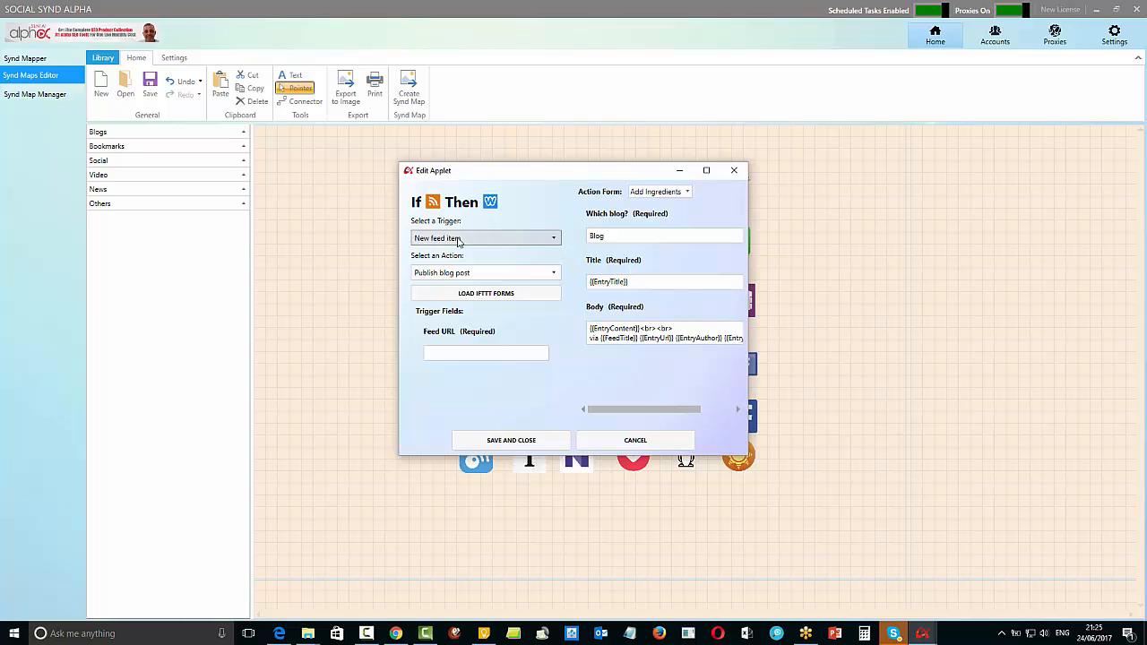
click(553, 274)
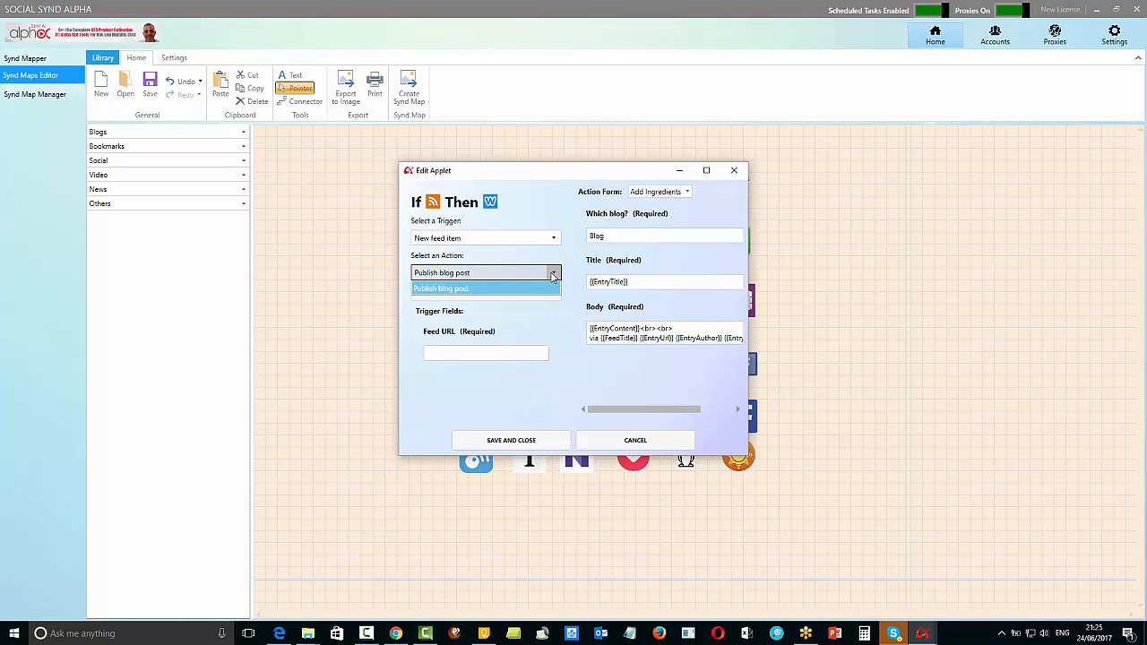
click(553, 274)
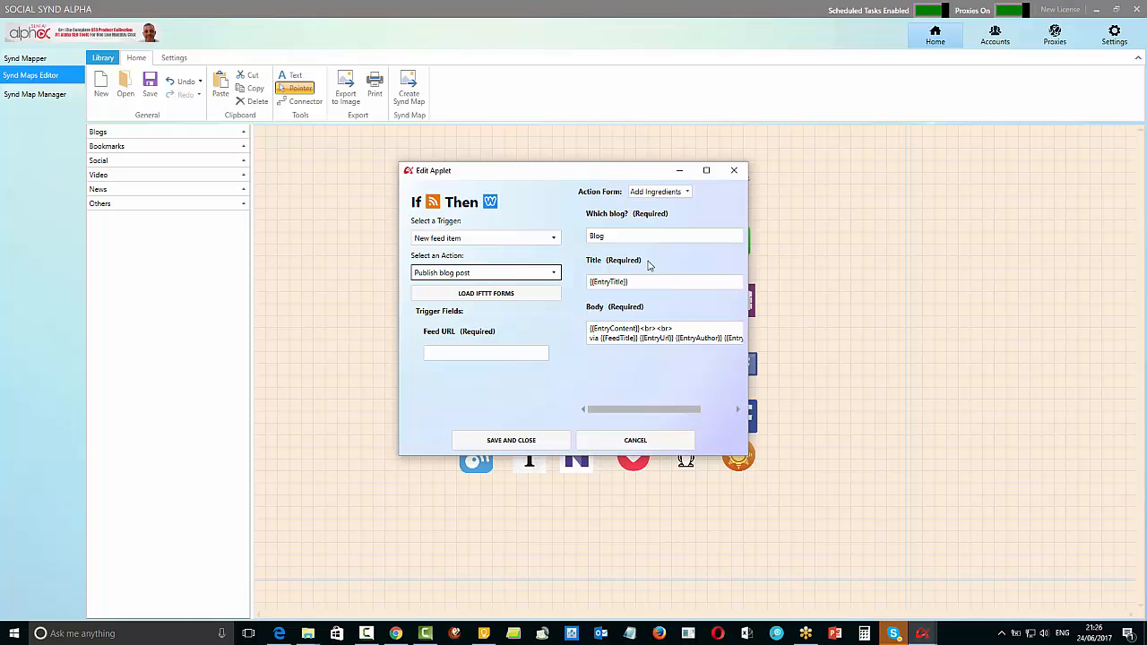
Examine the full-size action form of the applet, including its body field and available ingredients, then close it without saving
click(691, 328)
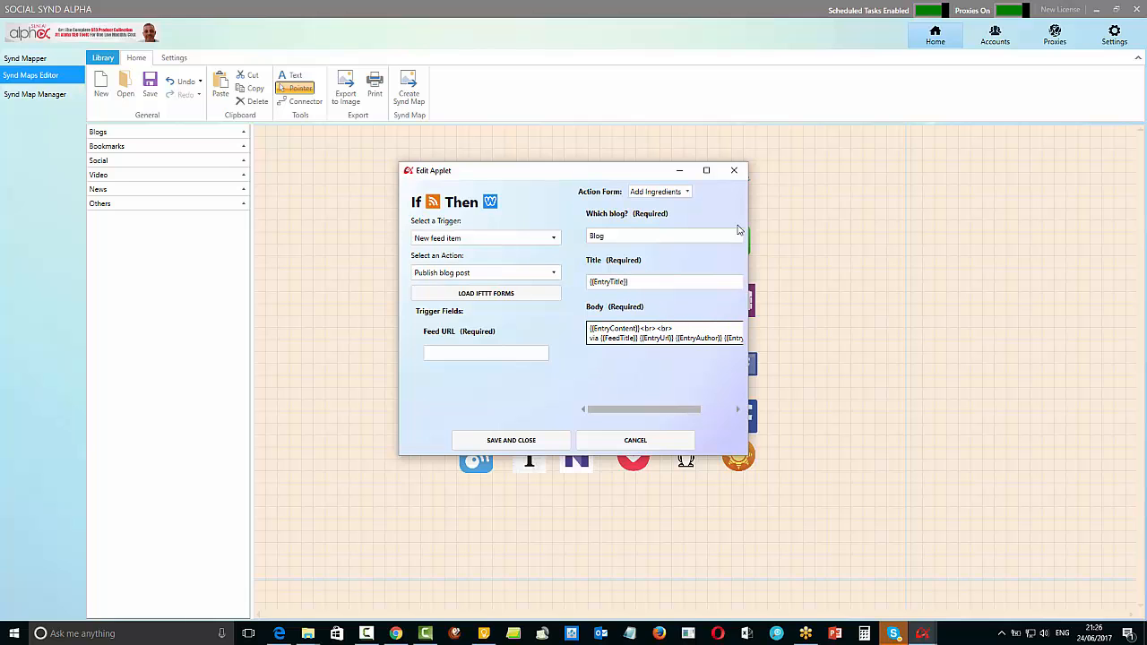
click(706, 170)
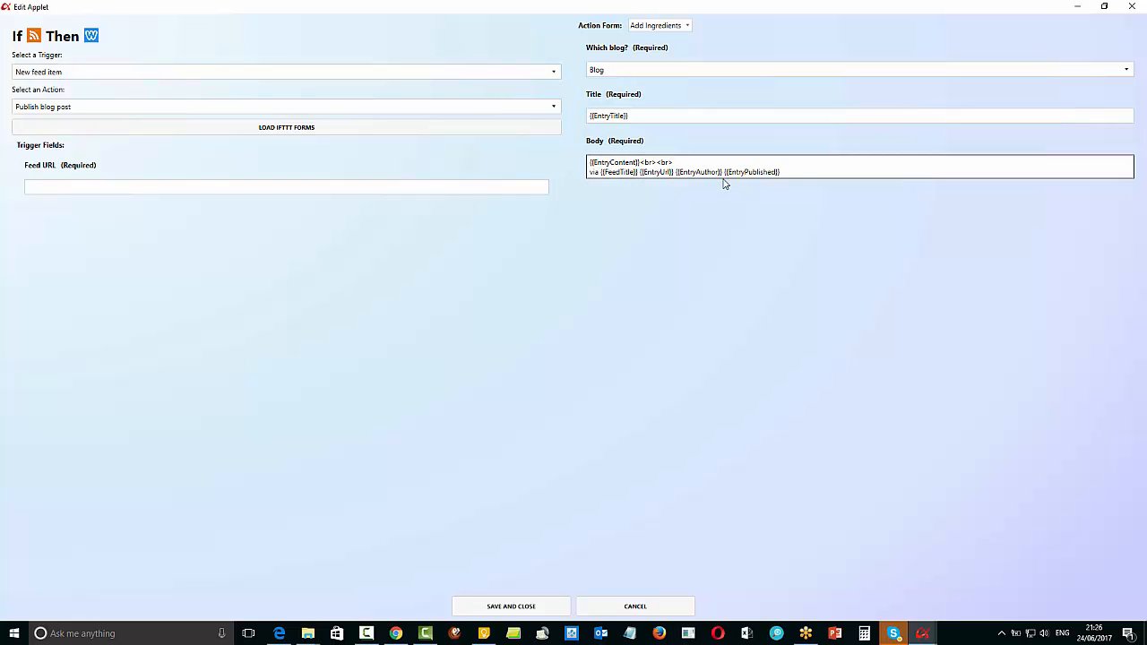
click(687, 27)
click(788, 278)
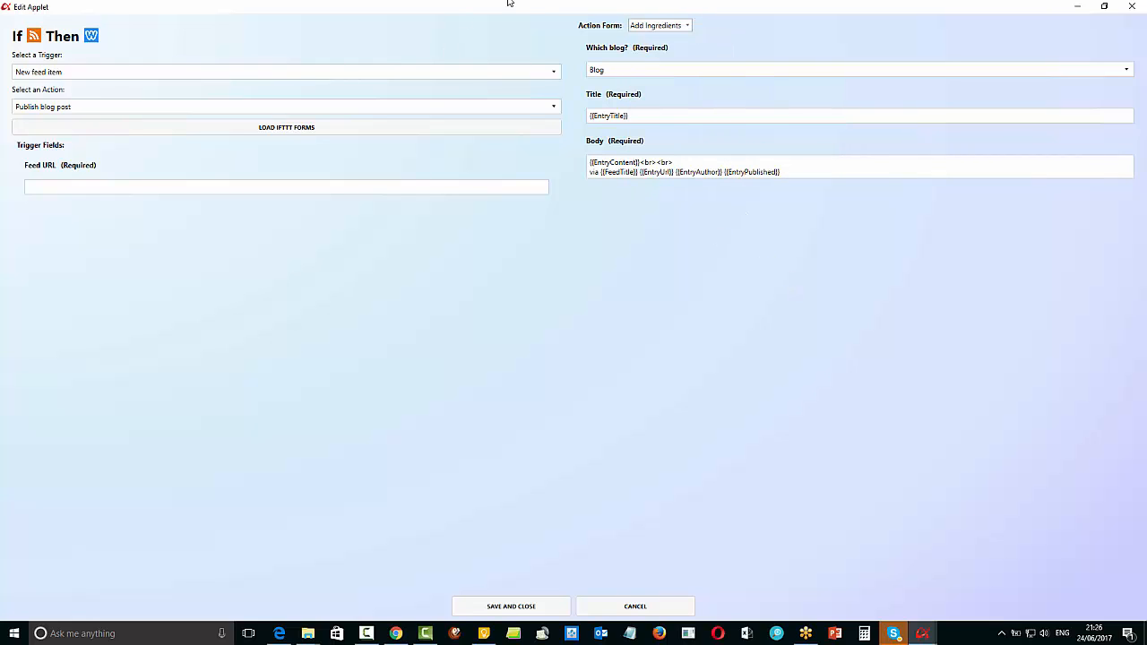
click(1132, 9)
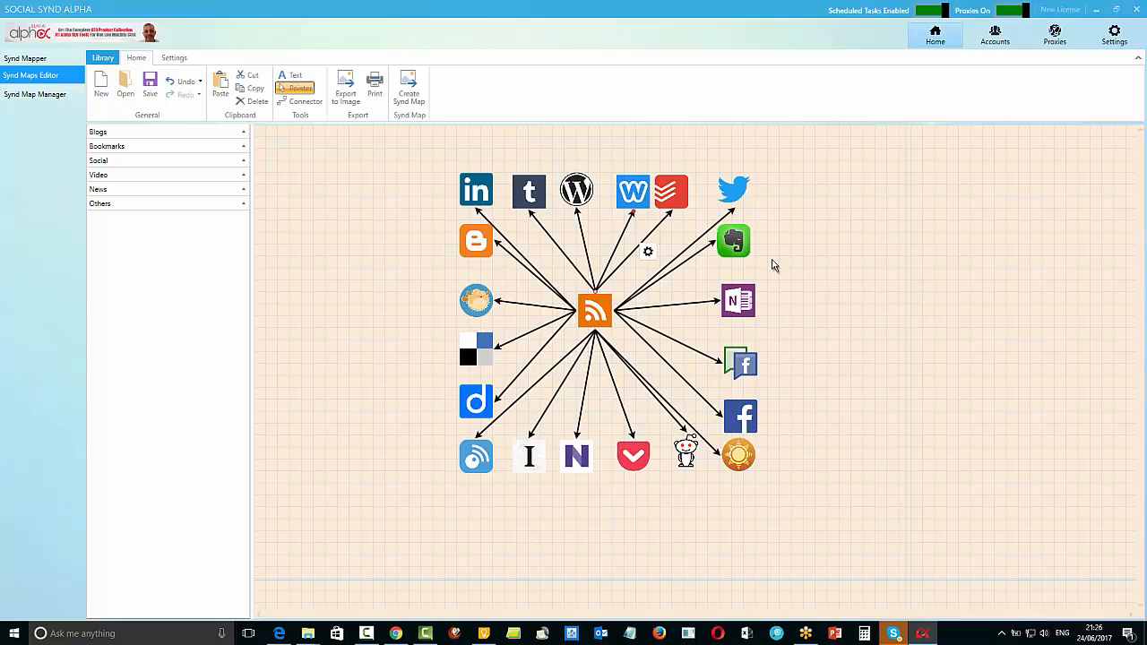
Adjust the upper row of icons by nudging Twitter slightly down and moving Todoist away from Weebly
click(853, 317)
click(728, 192)
mouse_move(725, 195)
mouse_down()
mouse_move(718, 205)
mouse_move(726, 197)
mouse_up()
click(858, 292)
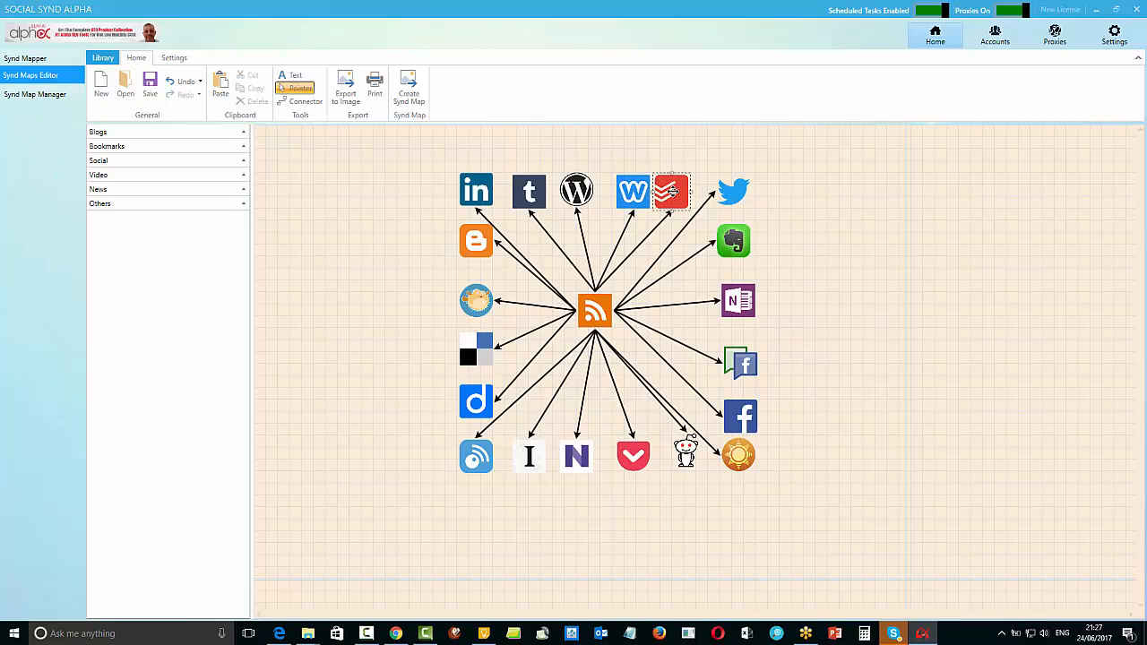
drag(662, 192, 677, 191)
click(837, 313)
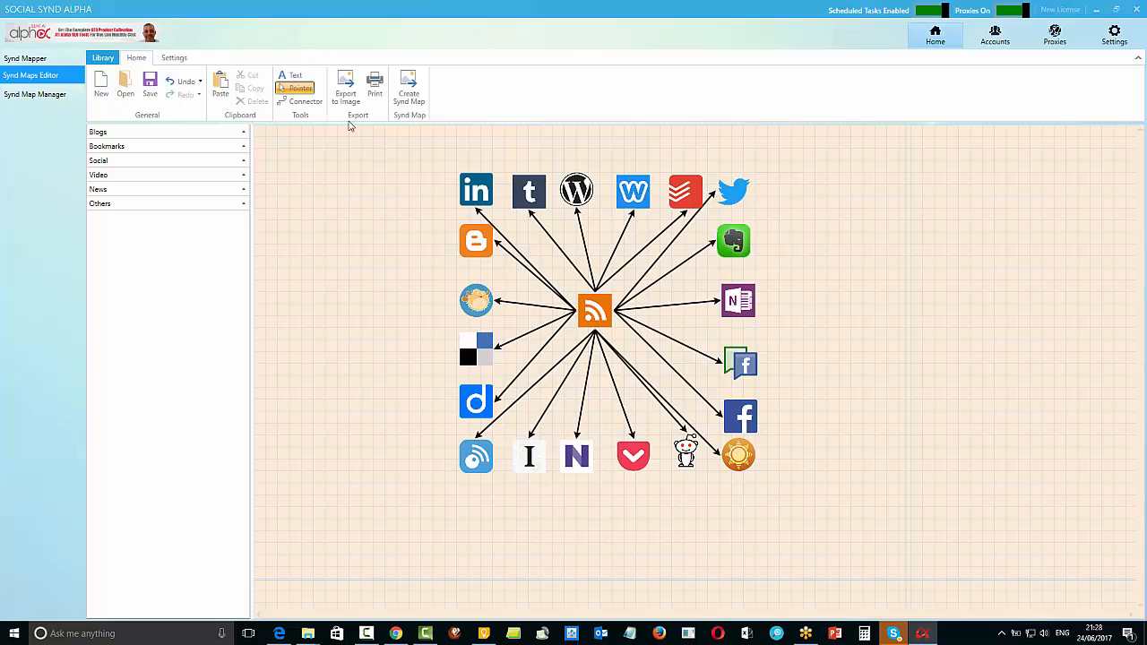
Try to start a connector from the Tumblr icon with the Connector tool
click(305, 101)
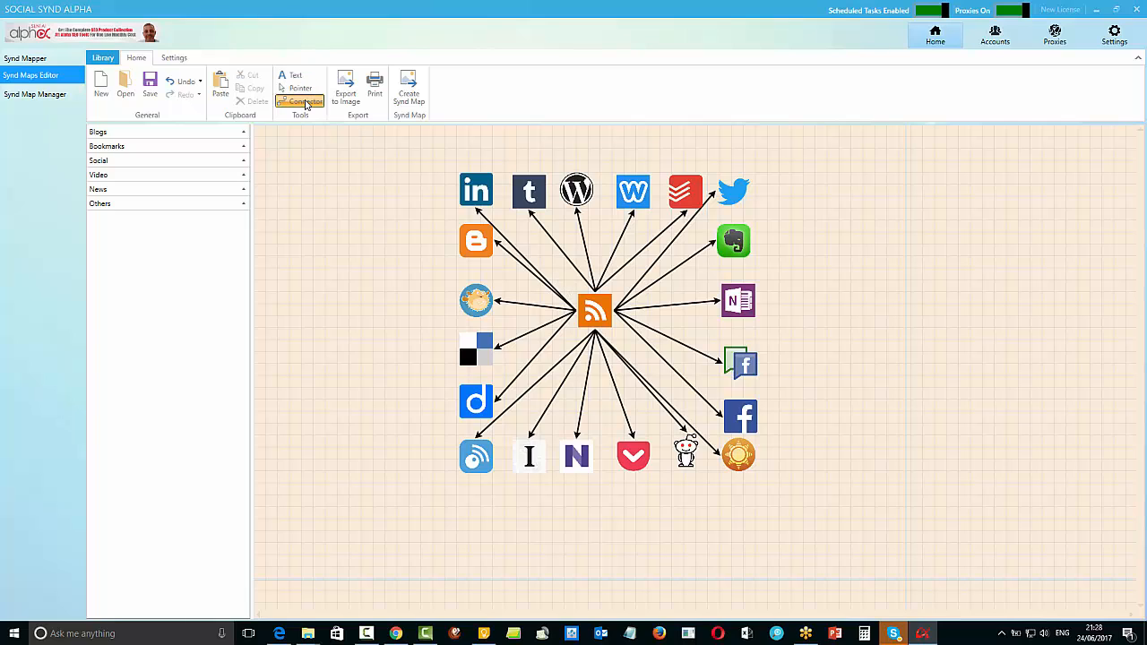
double_click(536, 199)
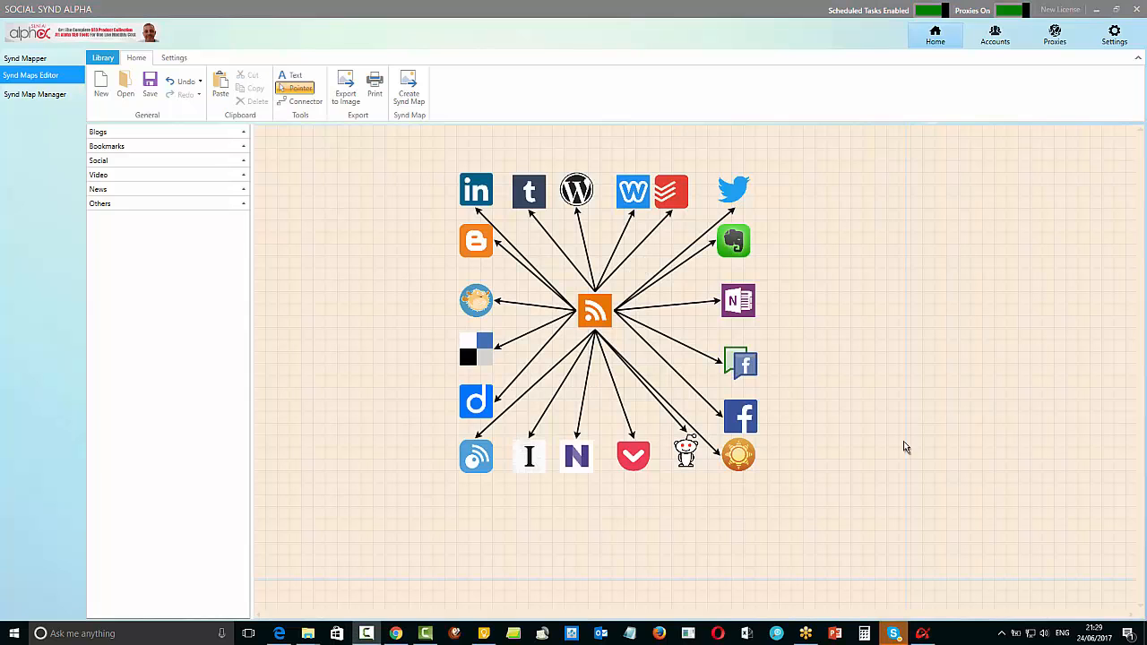
Space out the Weebly and Todoist icons in the upper row of the diagram
click(618, 188)
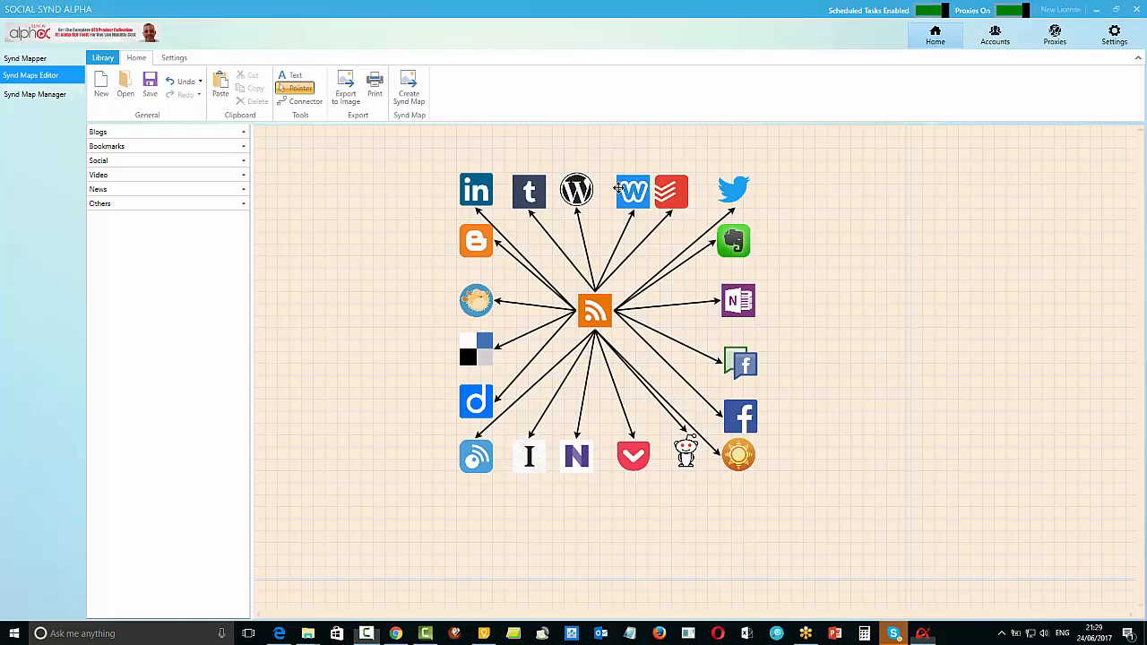
drag(618, 188, 685, 186)
click(910, 267)
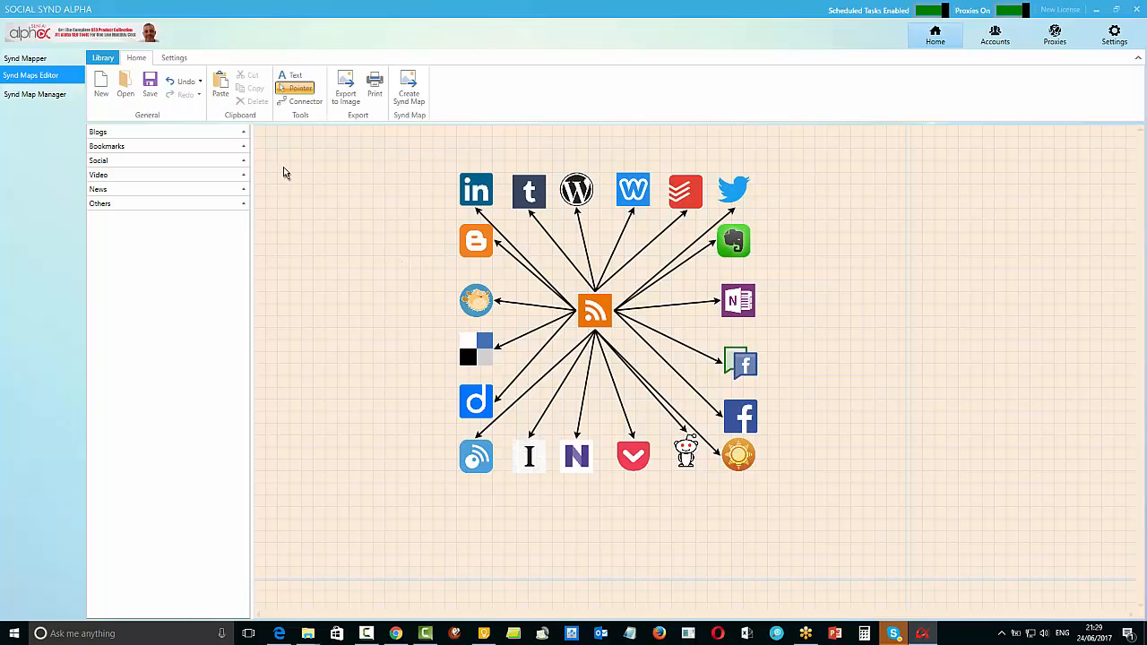
Start a blank map and open the saved rssFeed diagram from the IFTTT Diagrams folder
click(102, 90)
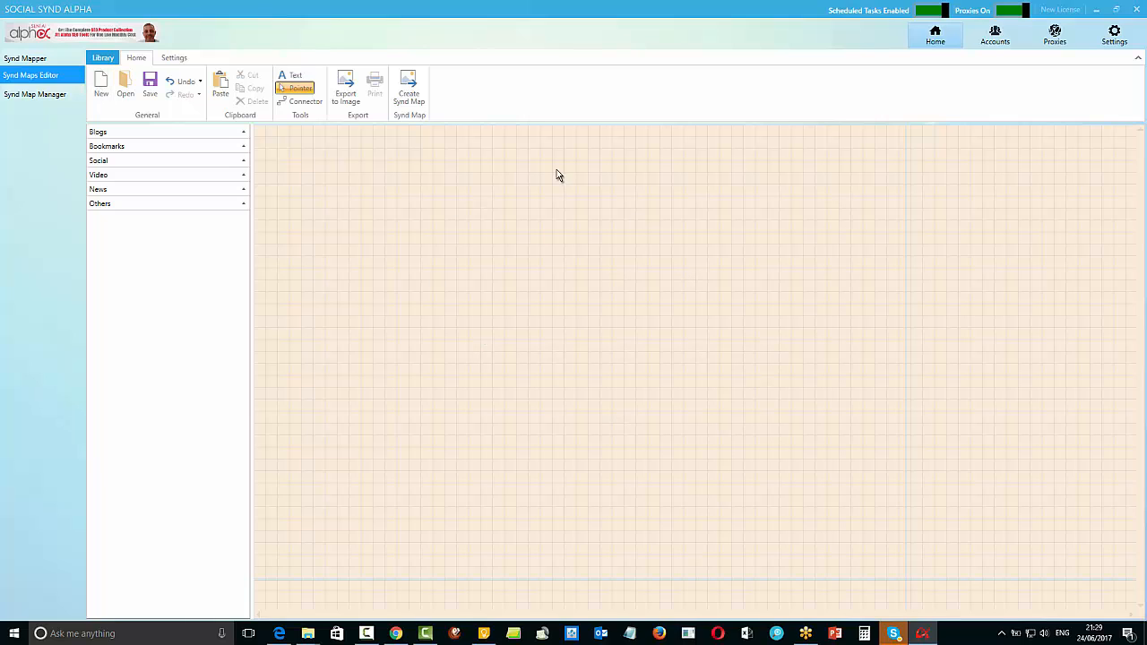
click(126, 89)
click(168, 84)
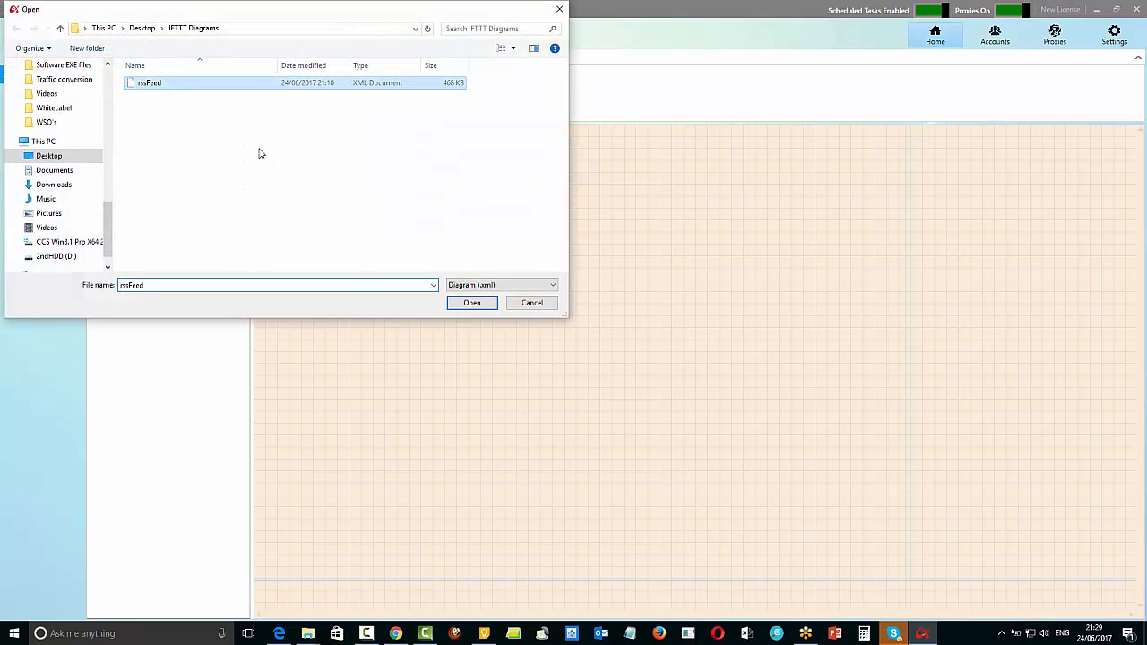
click(471, 303)
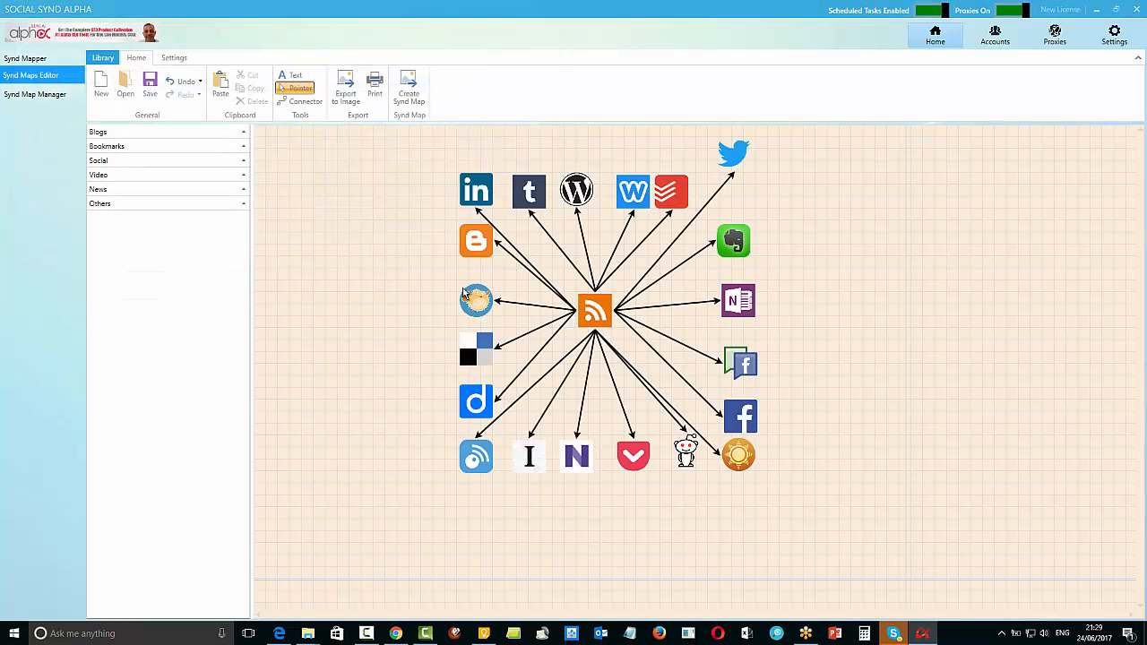
Move the Twitter icon down into line with the upper row of icons, at X 780, Y 77
drag(749, 176, 745, 184)
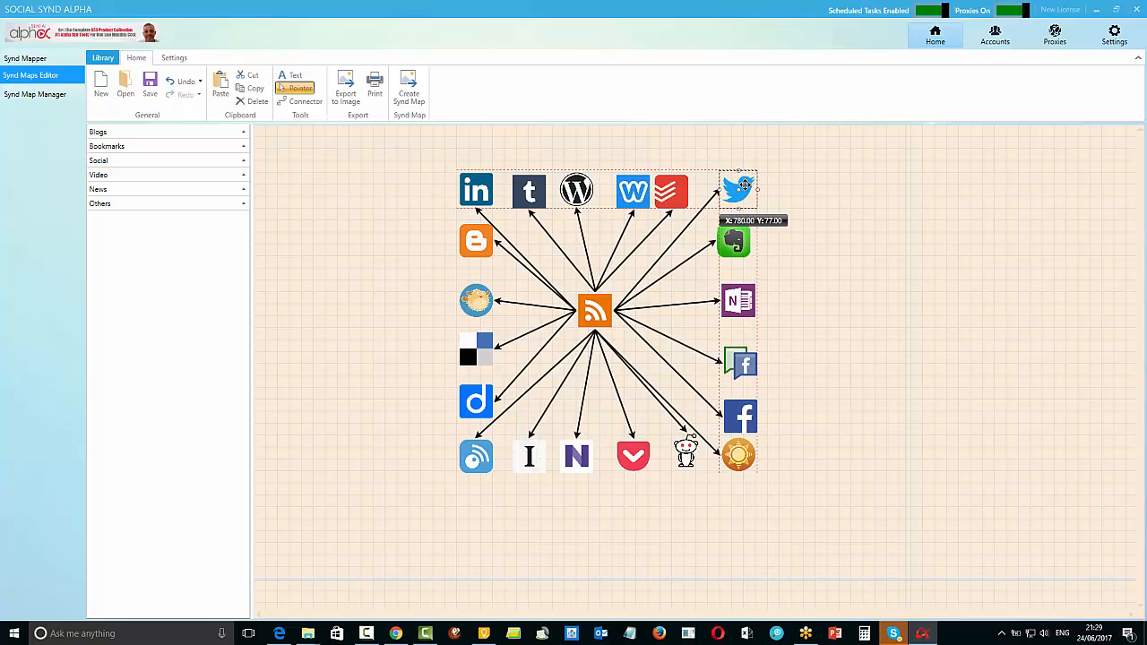
click(829, 248)
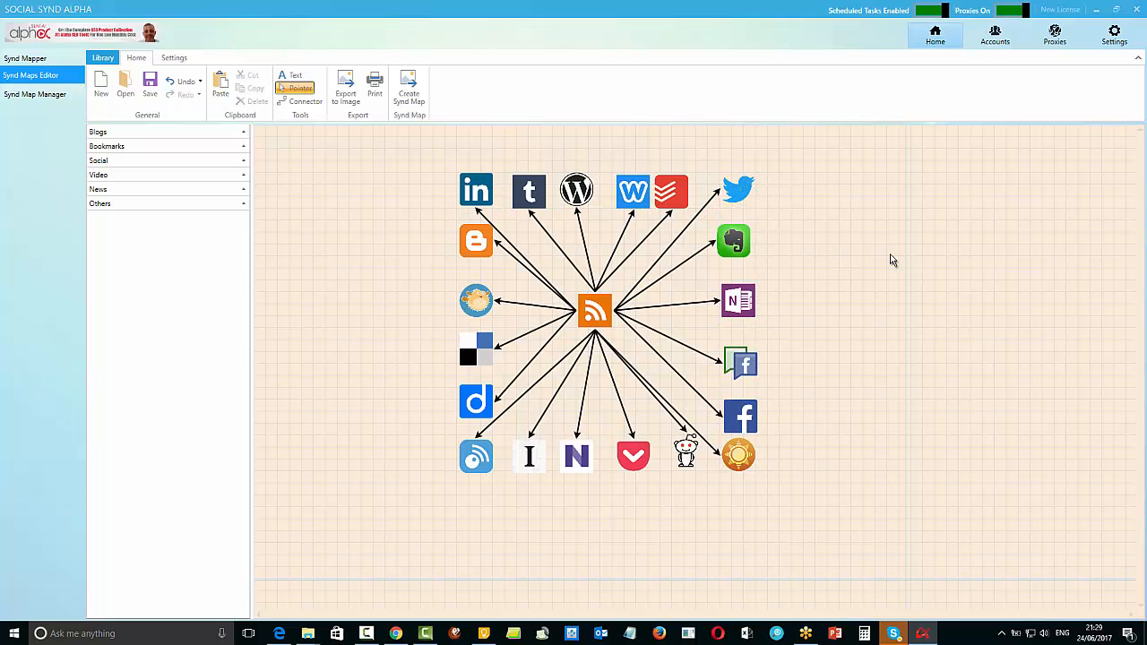
drag(621, 188, 624, 191)
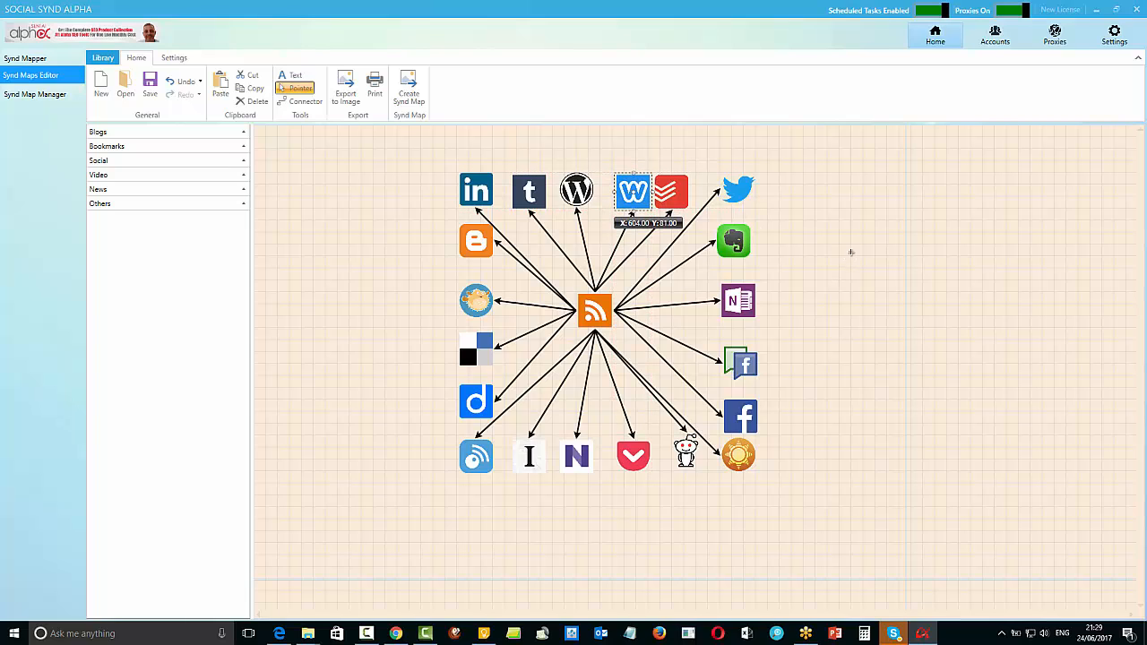
click(849, 252)
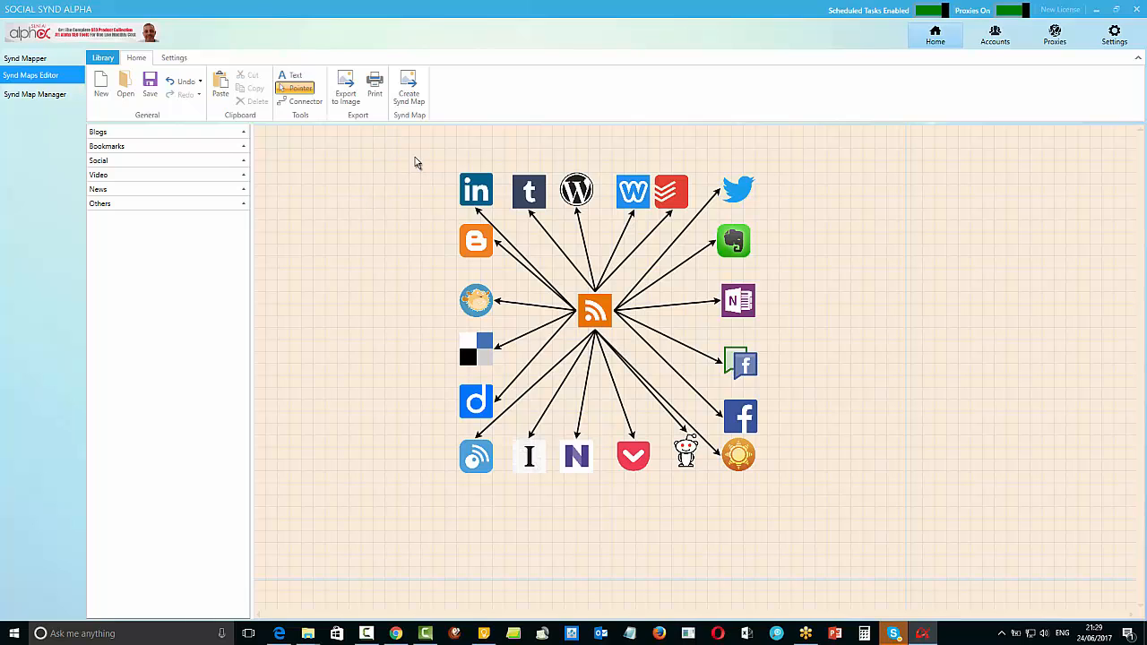
Copy the whole RSS diagram and move the original to the right side of the canvas
drag(407, 151, 829, 504)
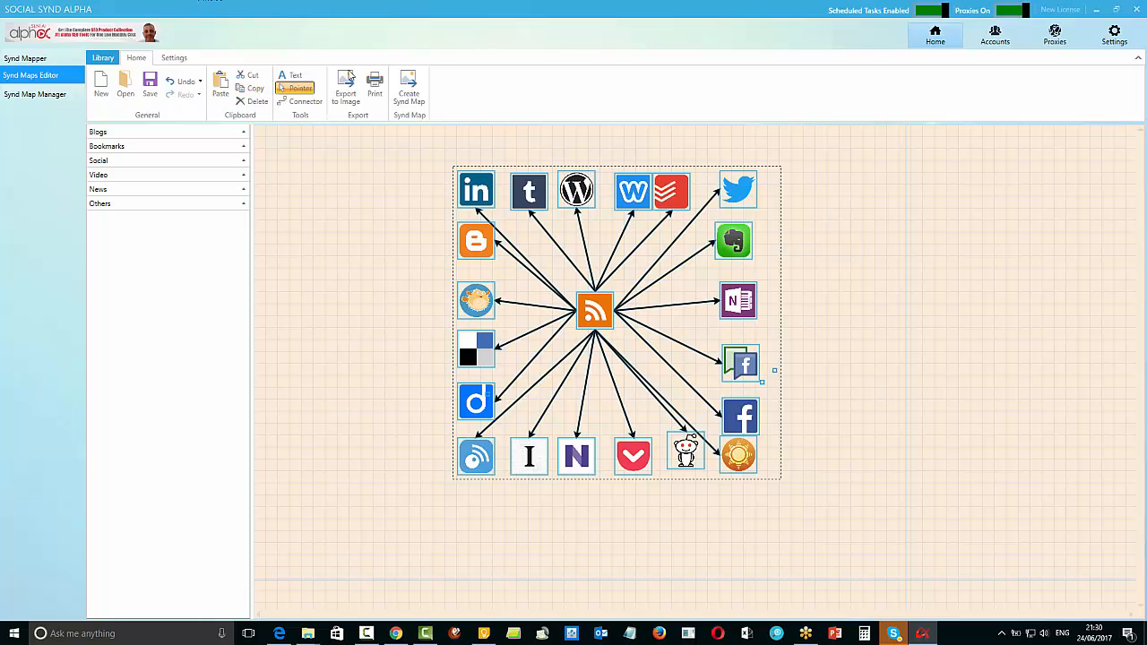
drag(578, 190, 870, 191)
click(504, 272)
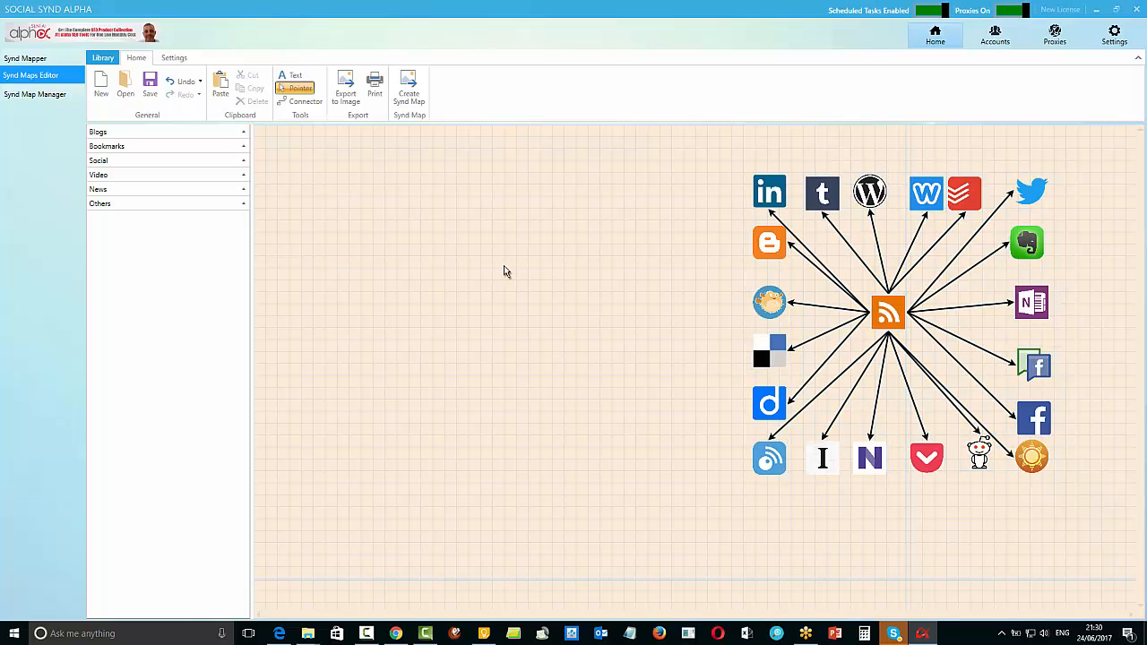
Paste a copy of the diagram and place it in the upper-left corner of the canvas, at X -409, Y -164
key(ctrl+v)
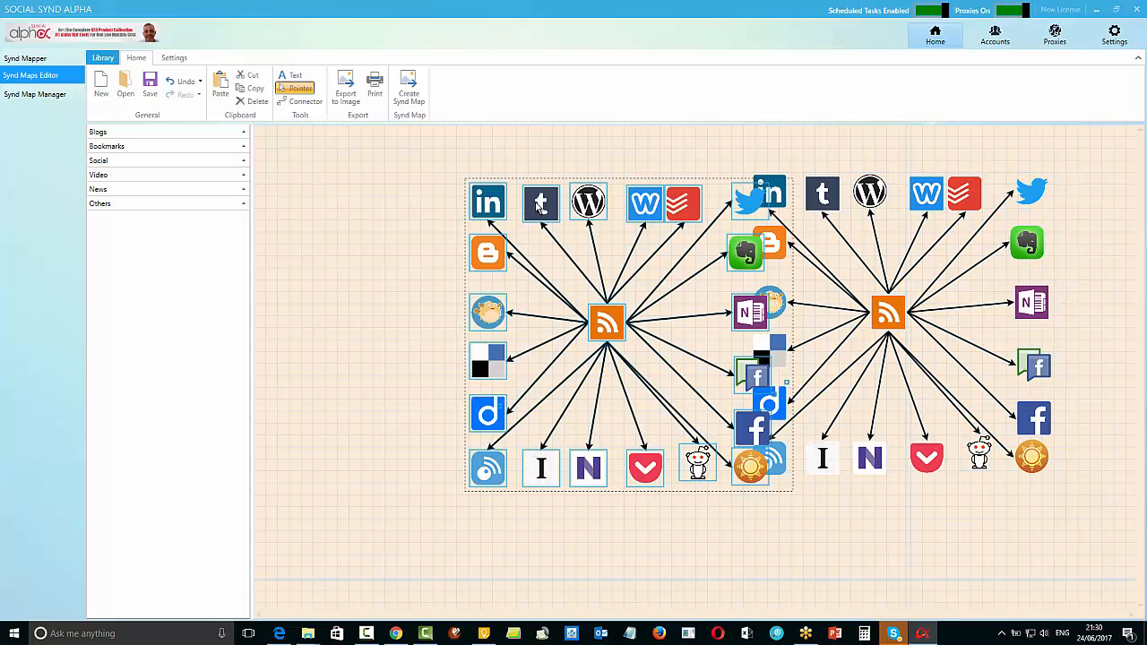
drag(540, 204, 343, 159)
scroll(635, 287, down, 3)
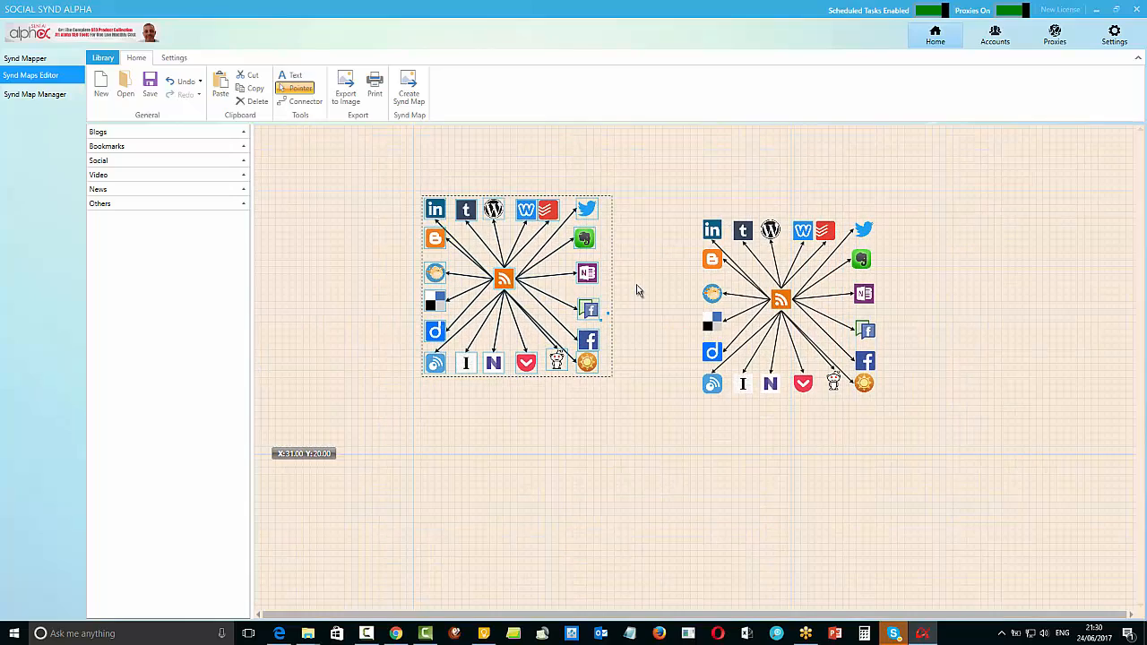
drag(467, 209, 312, 146)
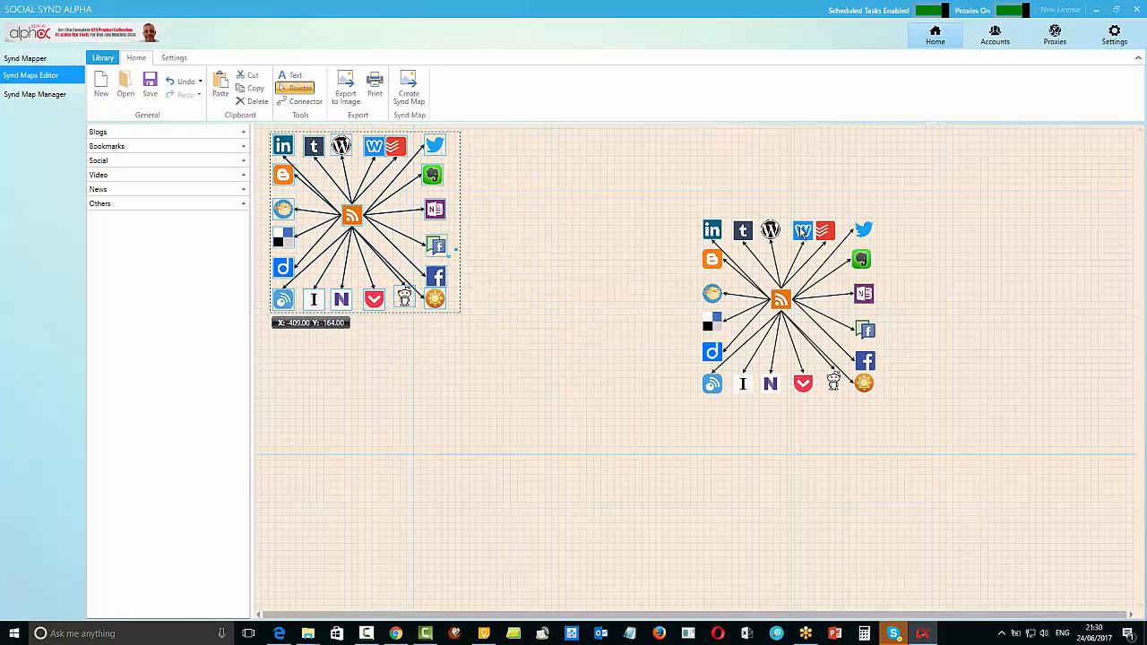
Nudge the original diagram's Weebly icon towards WordPress, and move the whole diagram to the upper-right corner of the canvas
mouse_move(803, 231)
mouse_down()
mouse_move(744, 207)
mouse_move(793, 231)
mouse_up()
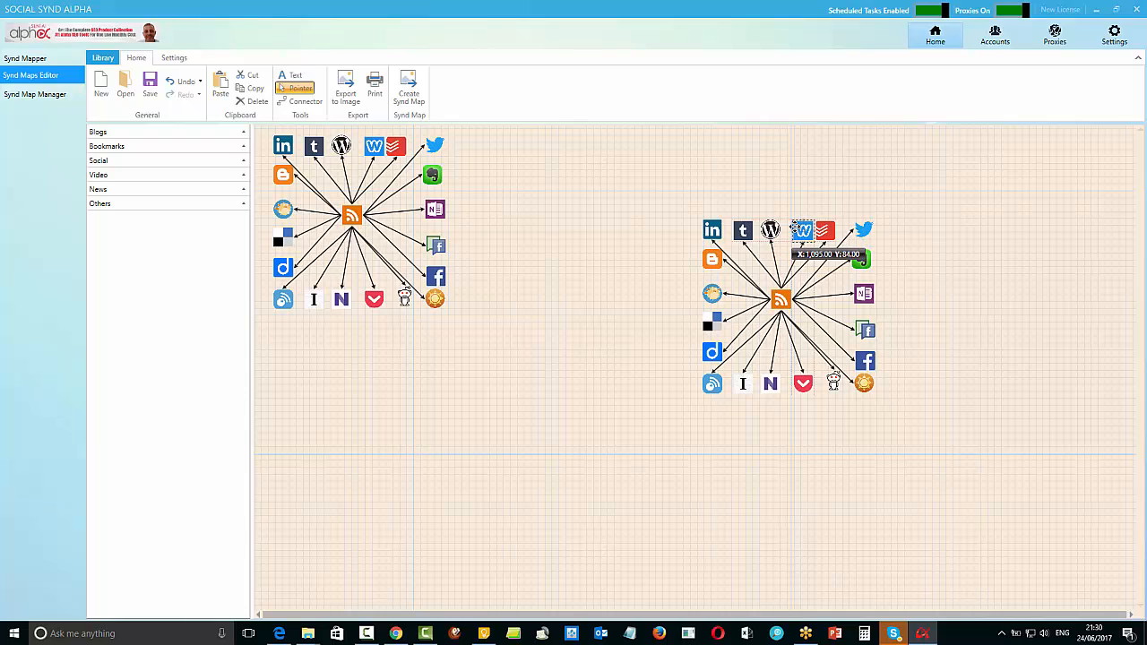
click(714, 190)
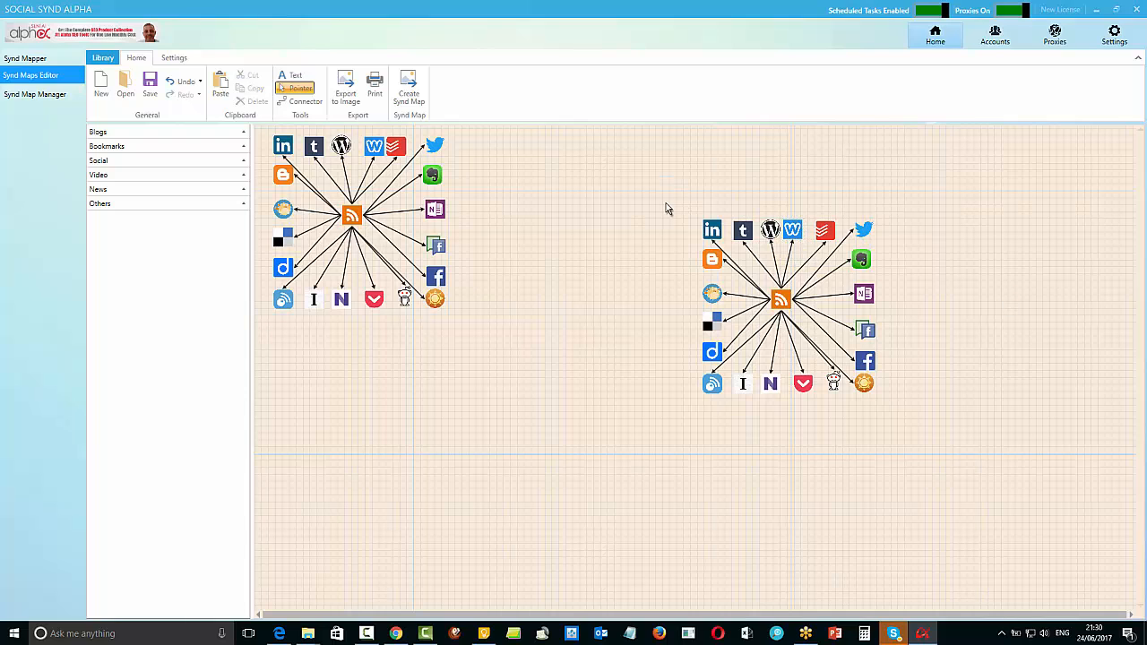
drag(666, 203, 923, 414)
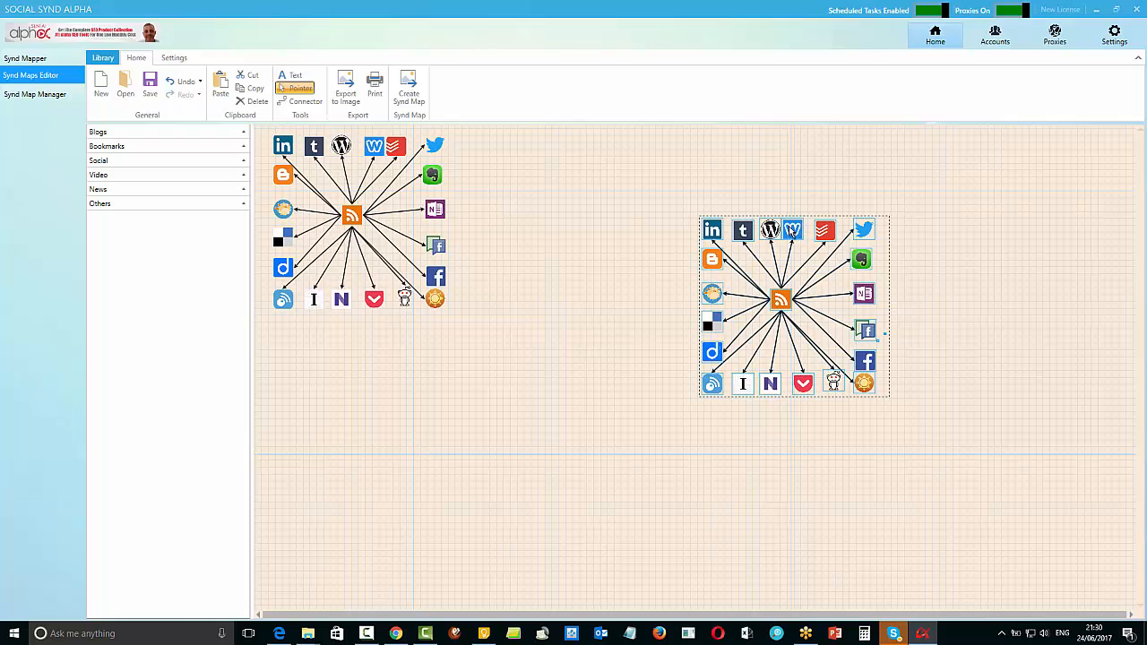
drag(788, 234, 1014, 140)
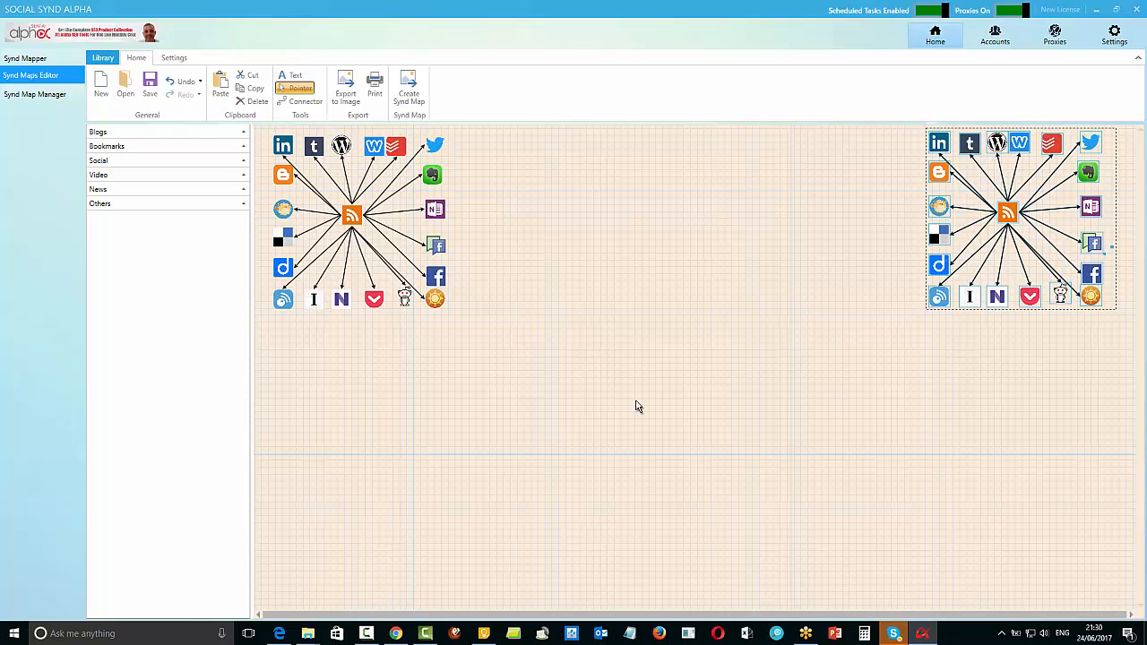
Paste two more copies of the diagram, placing one in the lower-right corner at X 1480, Y 616 and one in the lower-left corner
key(ctrl+v)
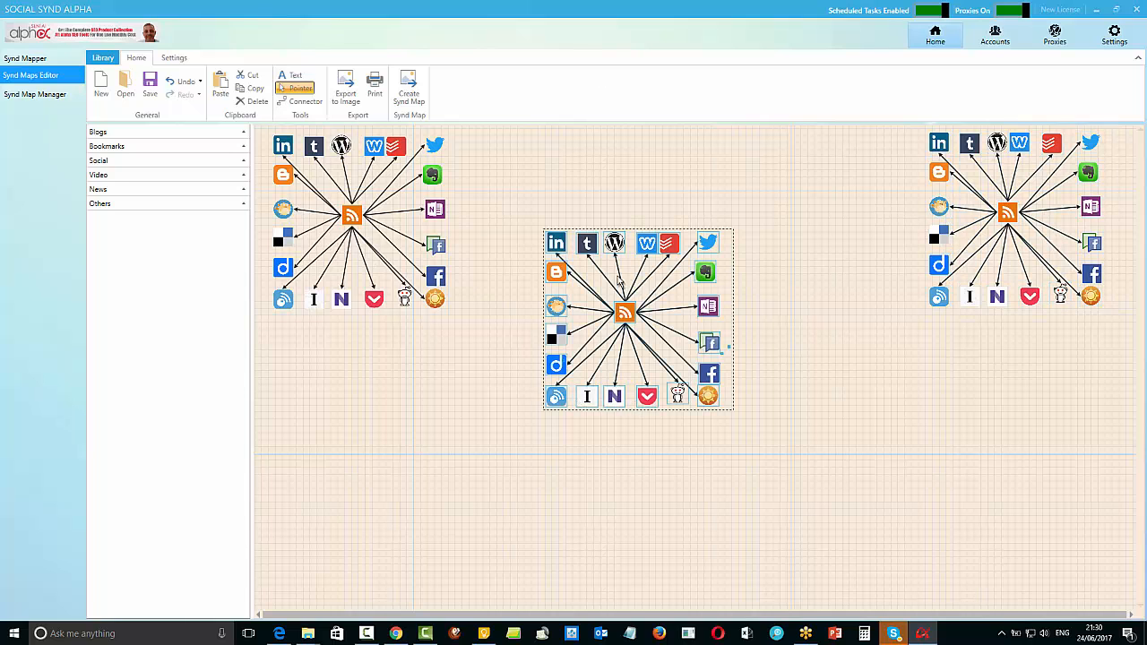
drag(650, 251, 1029, 421)
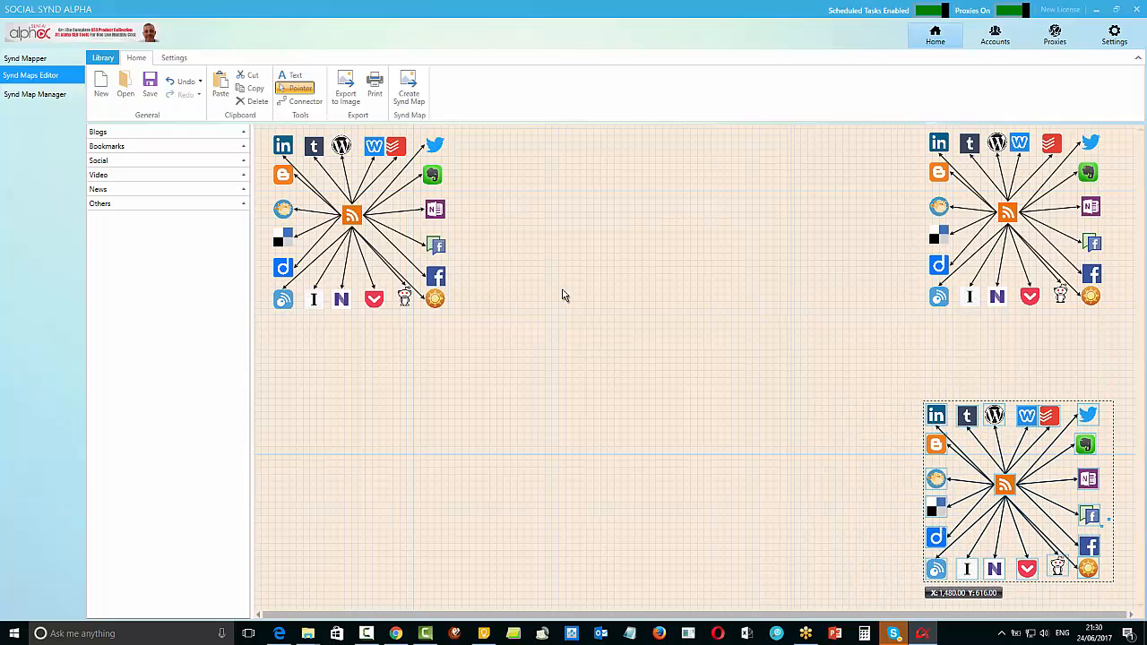
key(ctrl+v)
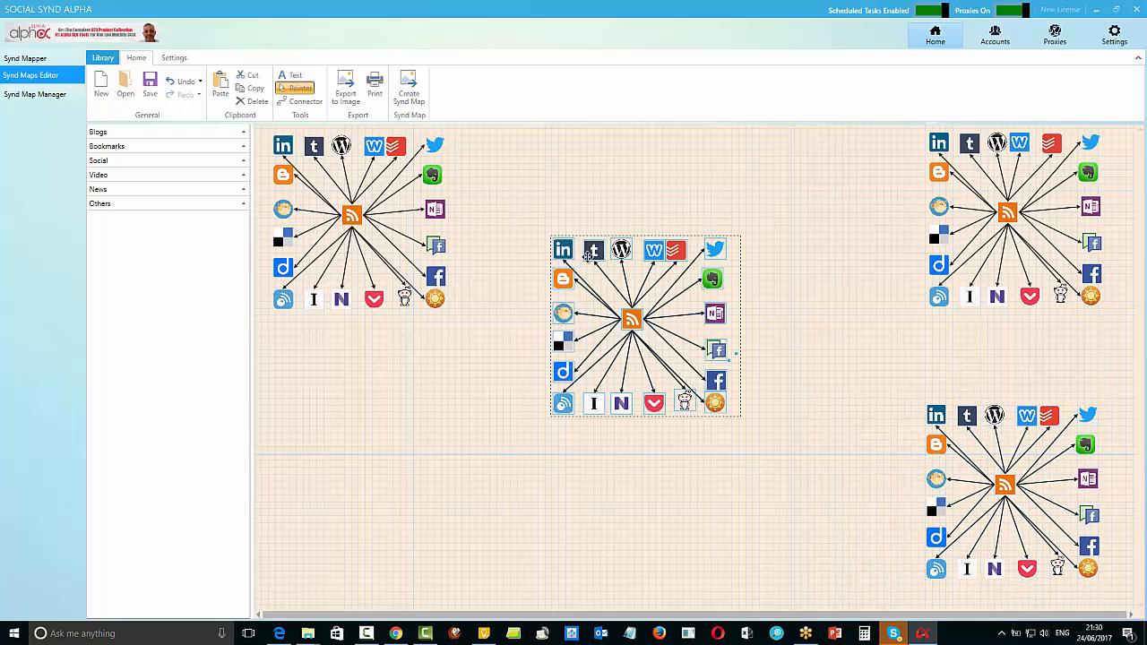
drag(587, 255, 312, 428)
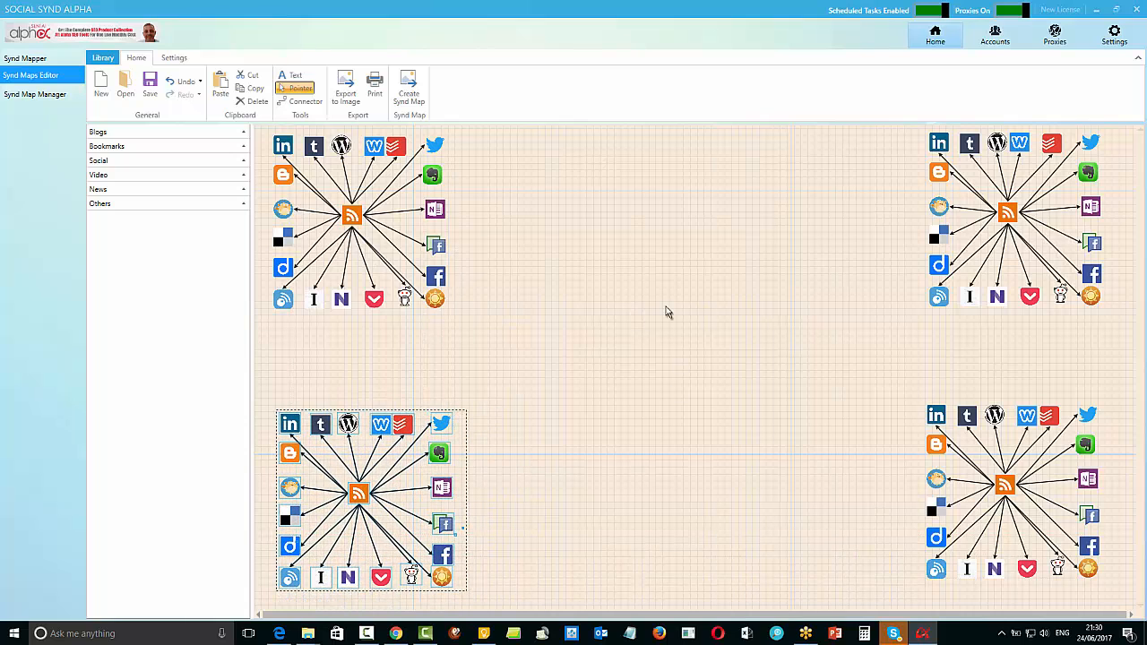
Paste another copy of the RSS diagram in the middle of the canvas and shift its Weebly icon towards WordPress
key(ctrl+v)
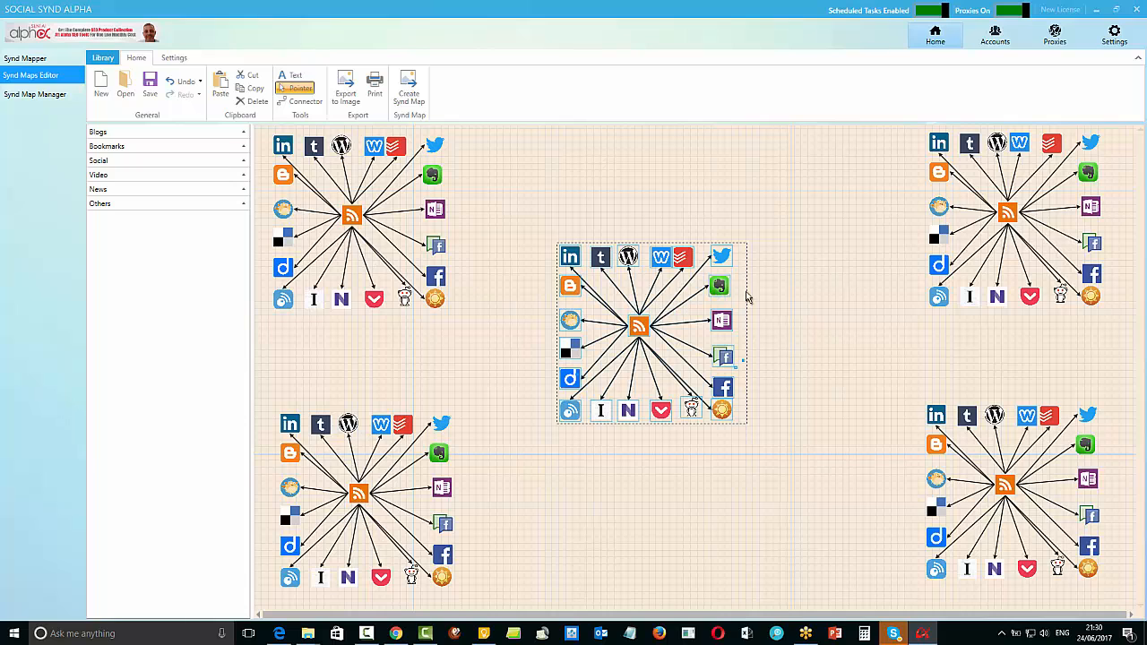
click(788, 322)
click(661, 262)
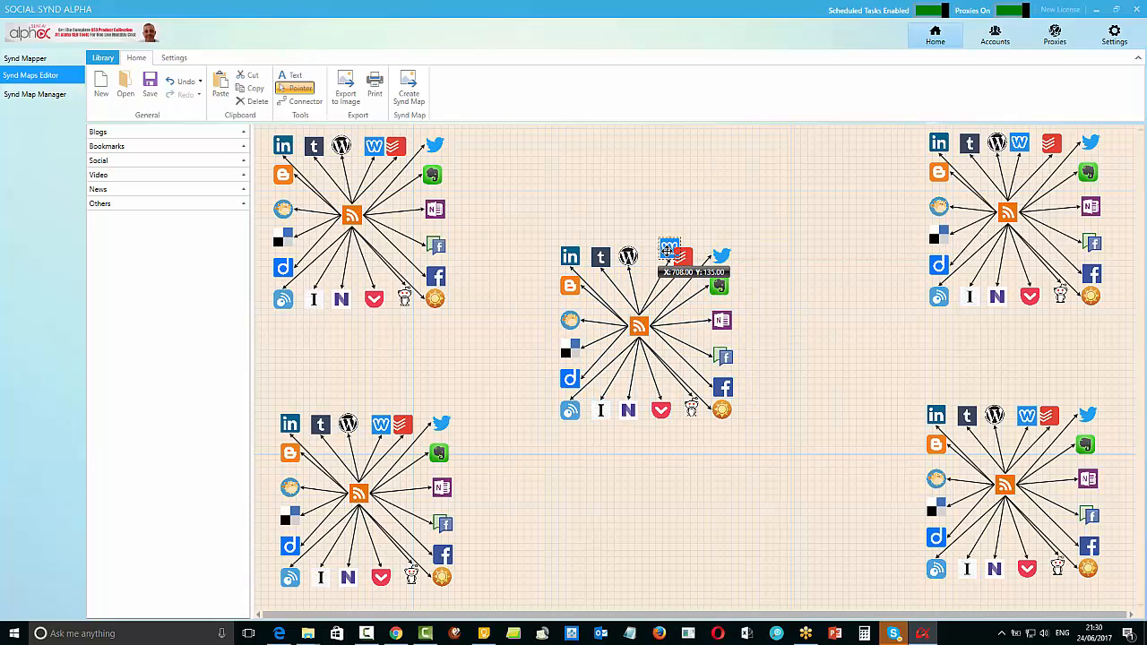
drag(659, 260, 647, 259)
click(869, 305)
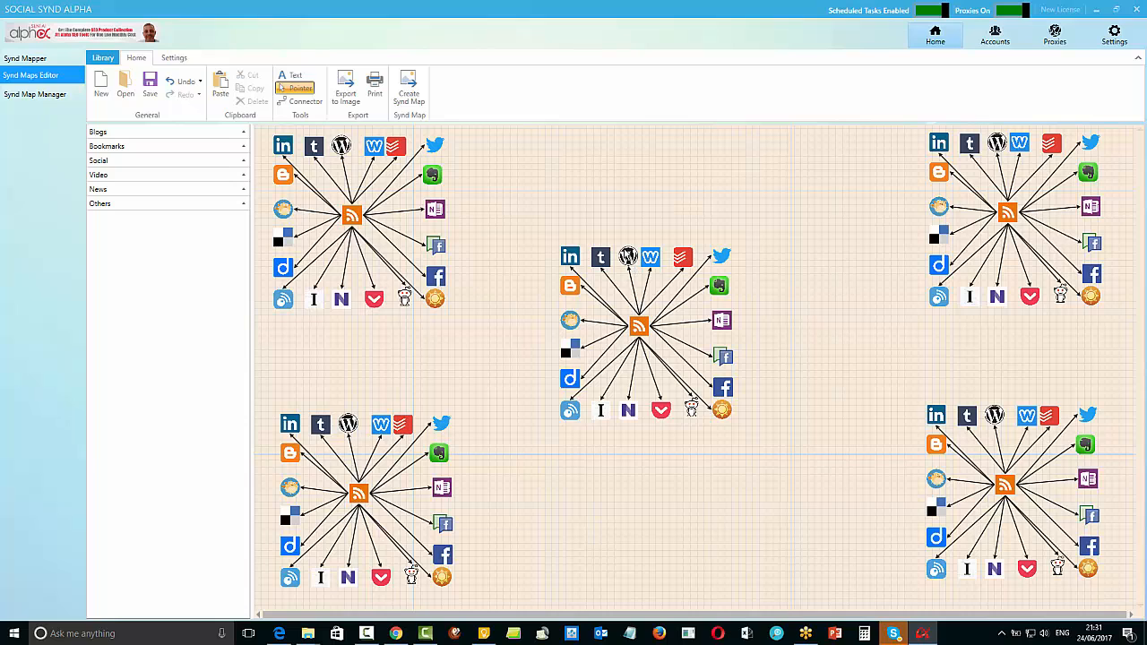
Examine the applet settings of the centre diagram's RSS-to-WordPress connector, and close them without saving
click(653, 294)
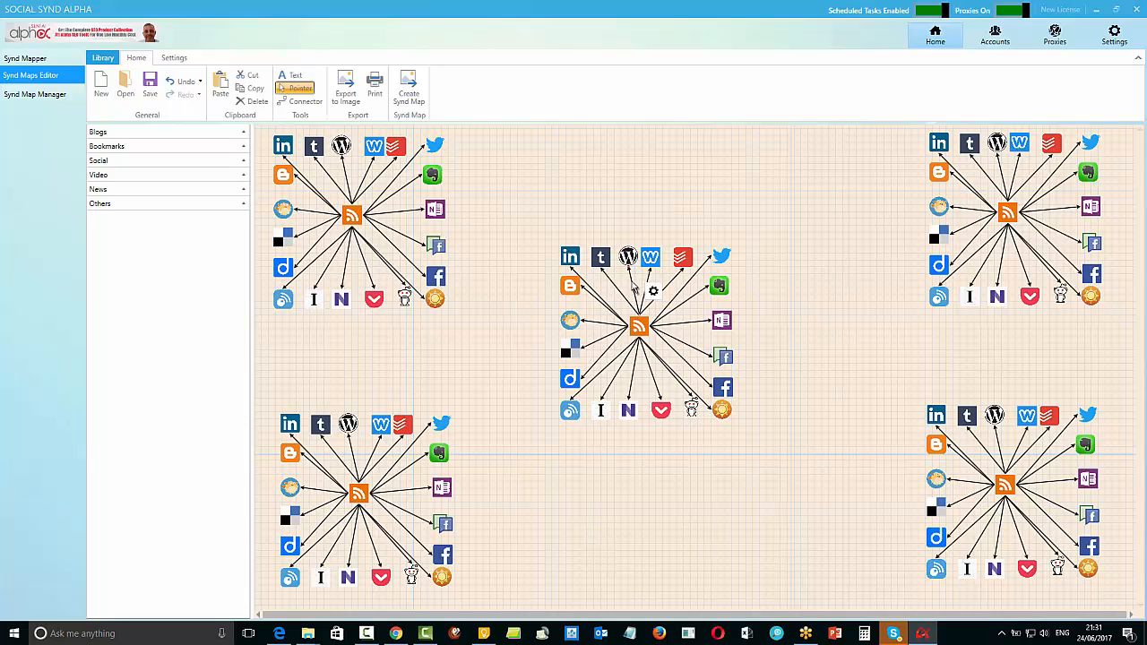
click(654, 293)
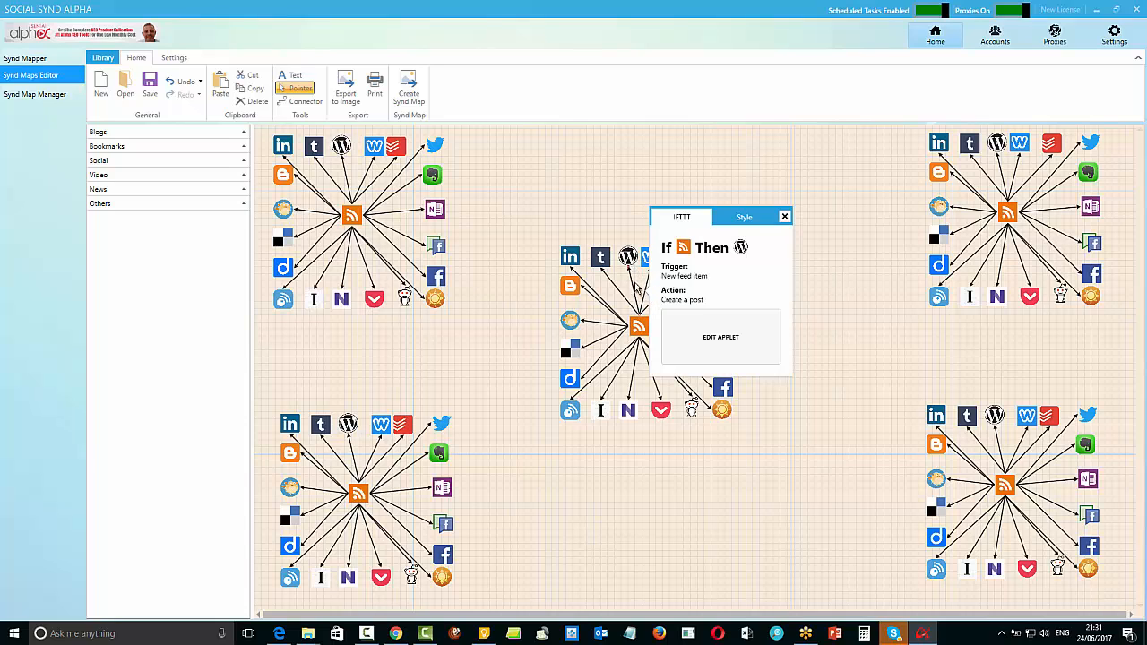
click(729, 337)
click(708, 287)
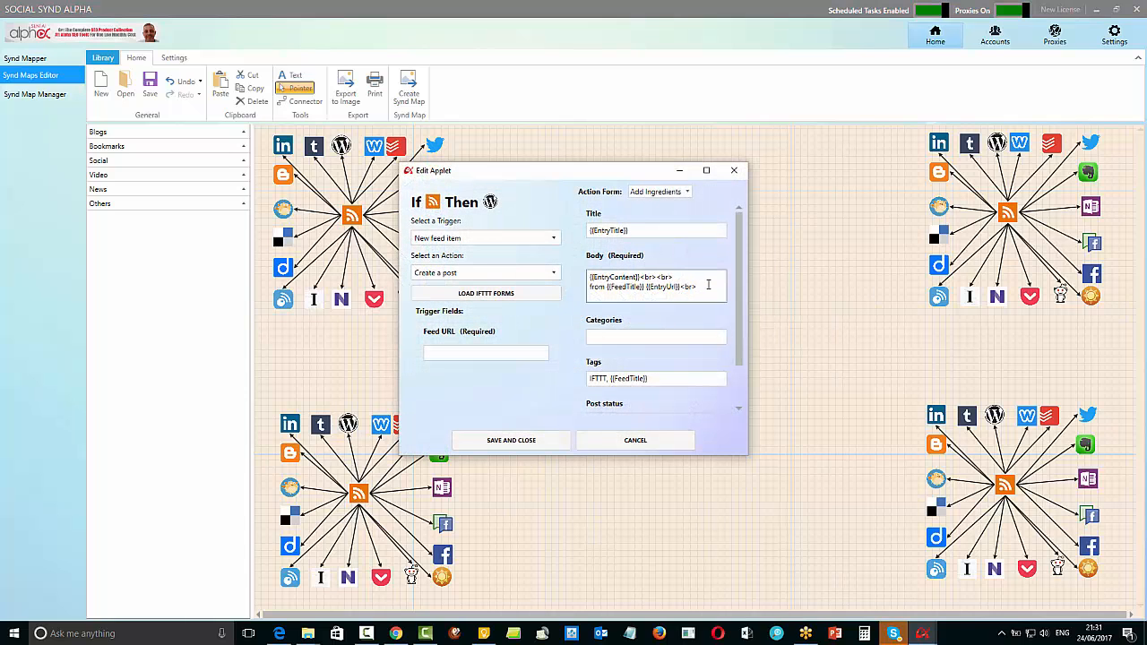
click(674, 335)
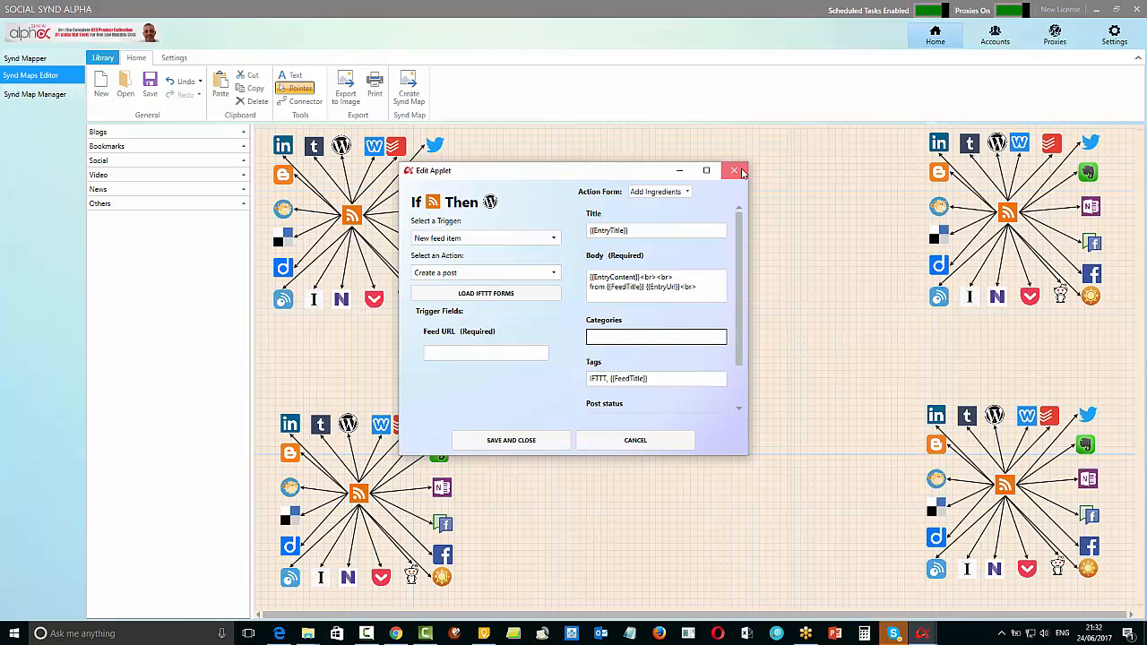
click(734, 170)
click(804, 279)
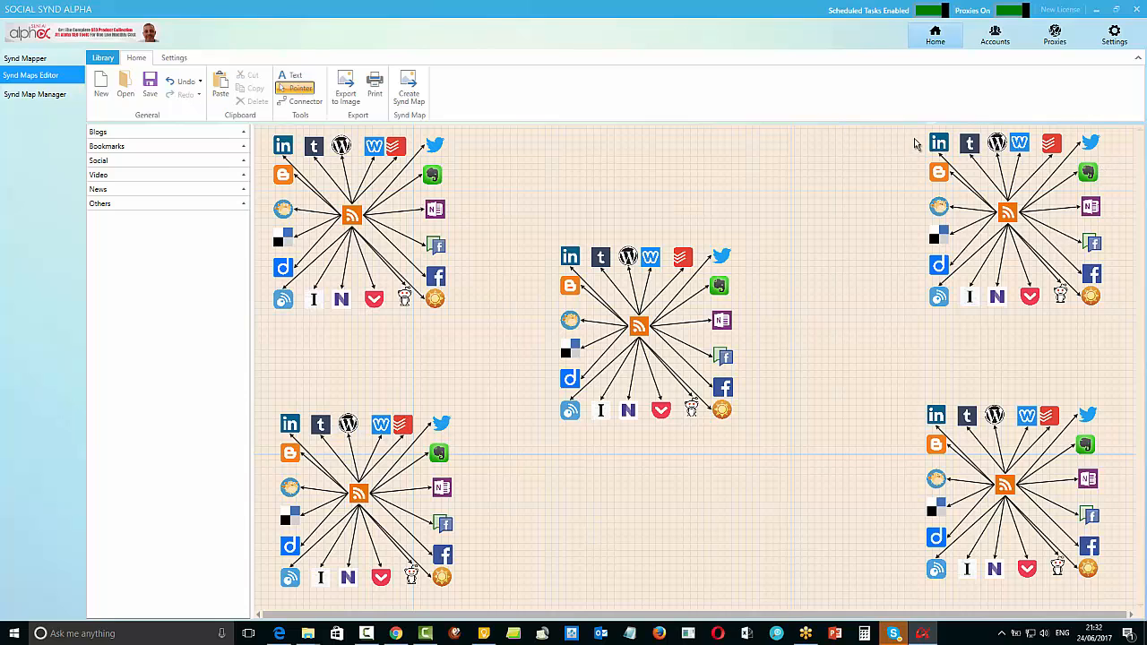
Move the two right-hand diagrams inwards, the upper one to X 1,111.75, Y -172 and the lower one to X 1,103.18, Y 581
drag(915, 132, 1122, 332)
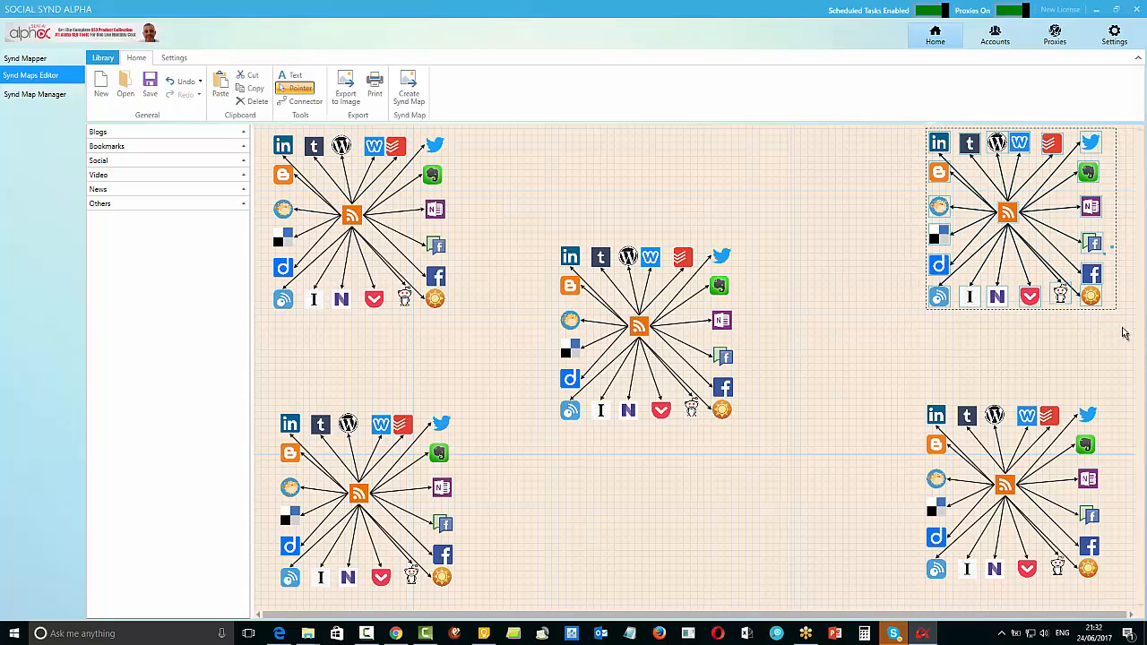
drag(930, 140, 800, 142)
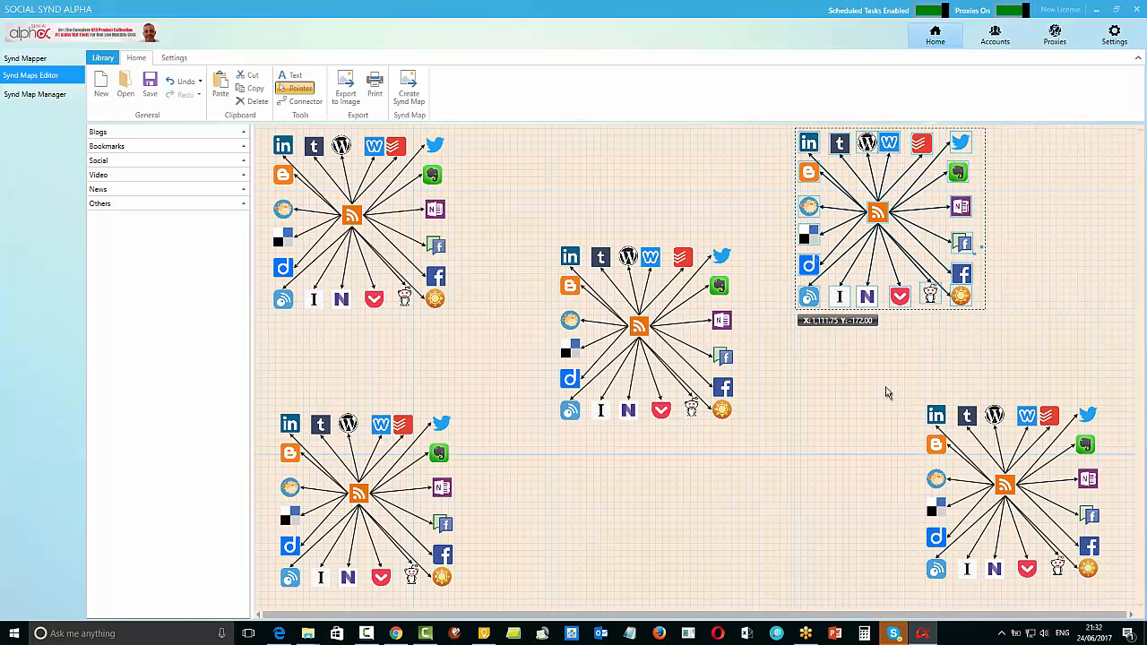
drag(886, 390, 1121, 609)
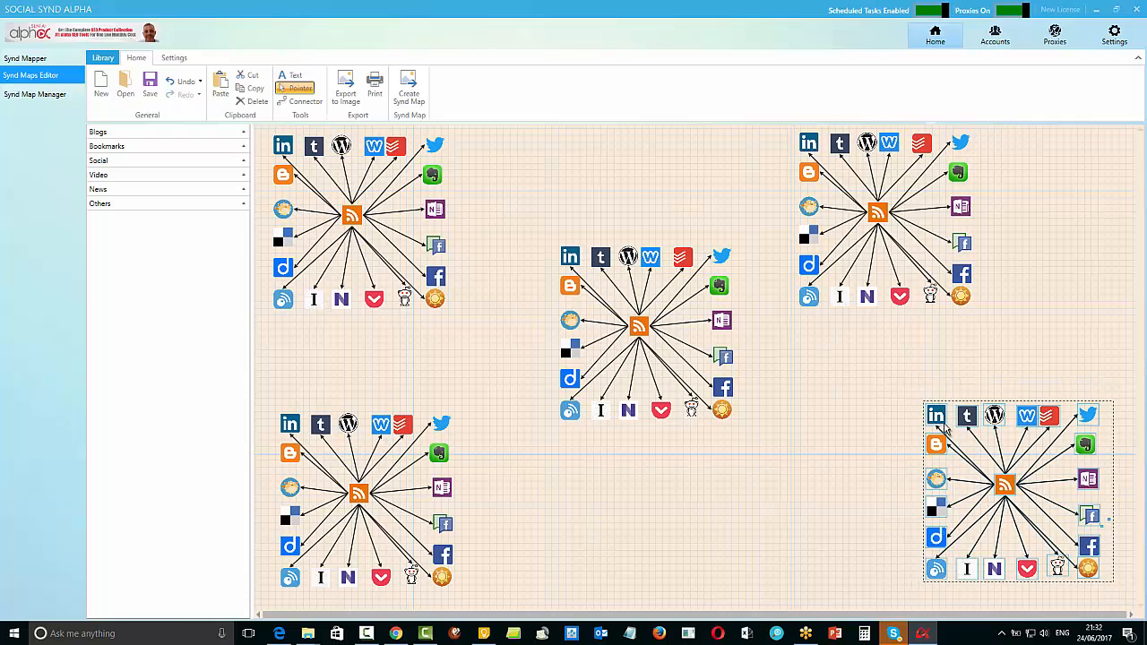
drag(929, 414, 804, 403)
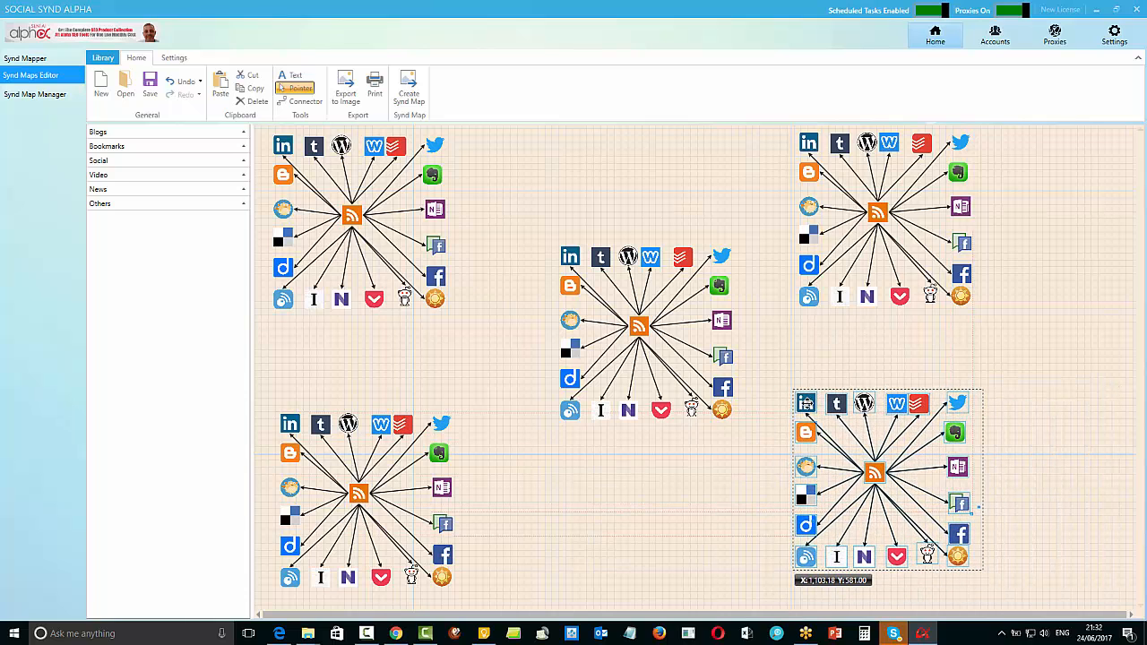
Move the two left-hand diagrams inwards, the upper one to X -252.49, Y -162 and the lower one to X -282.06, Y 540
drag(258, 132, 462, 321)
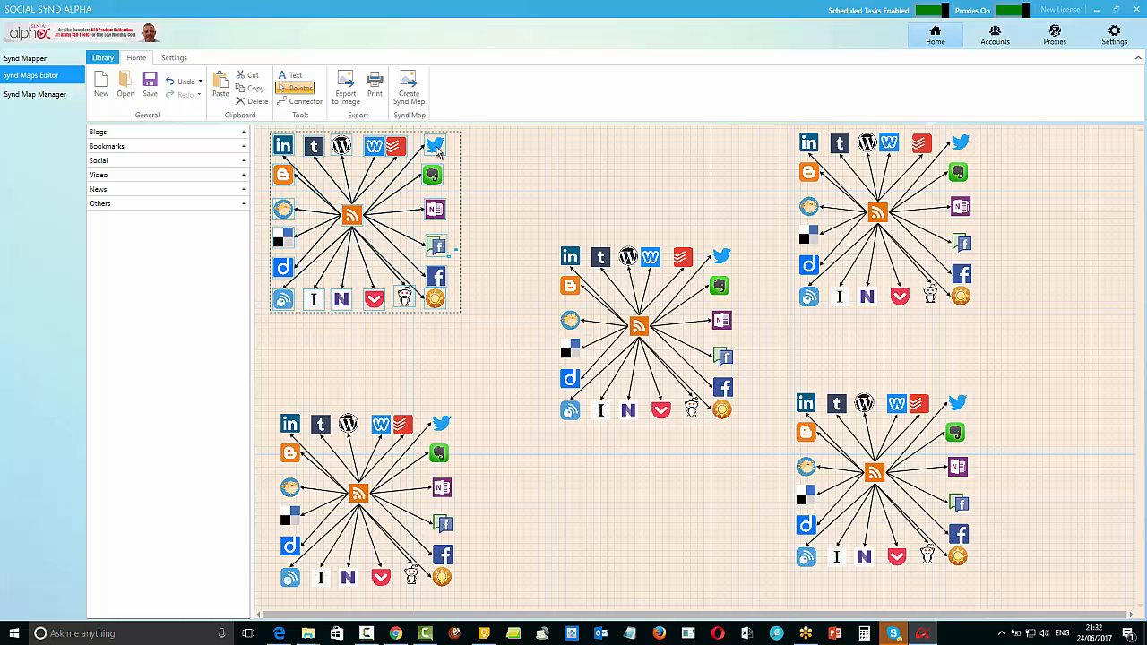
drag(436, 151, 489, 152)
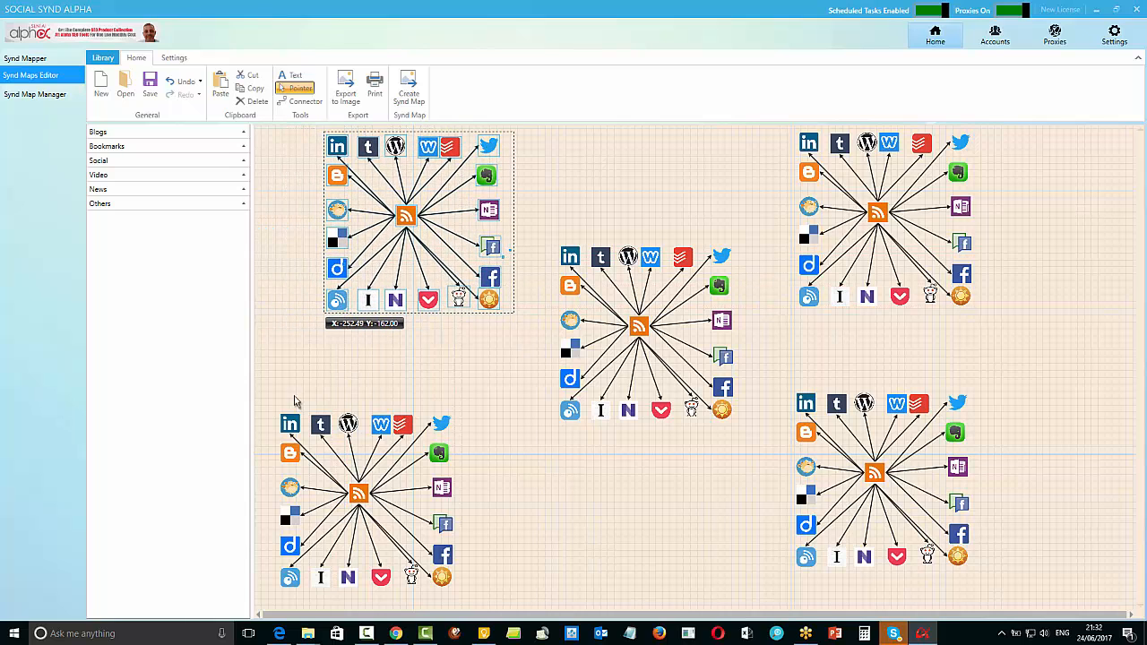
drag(267, 400, 469, 597)
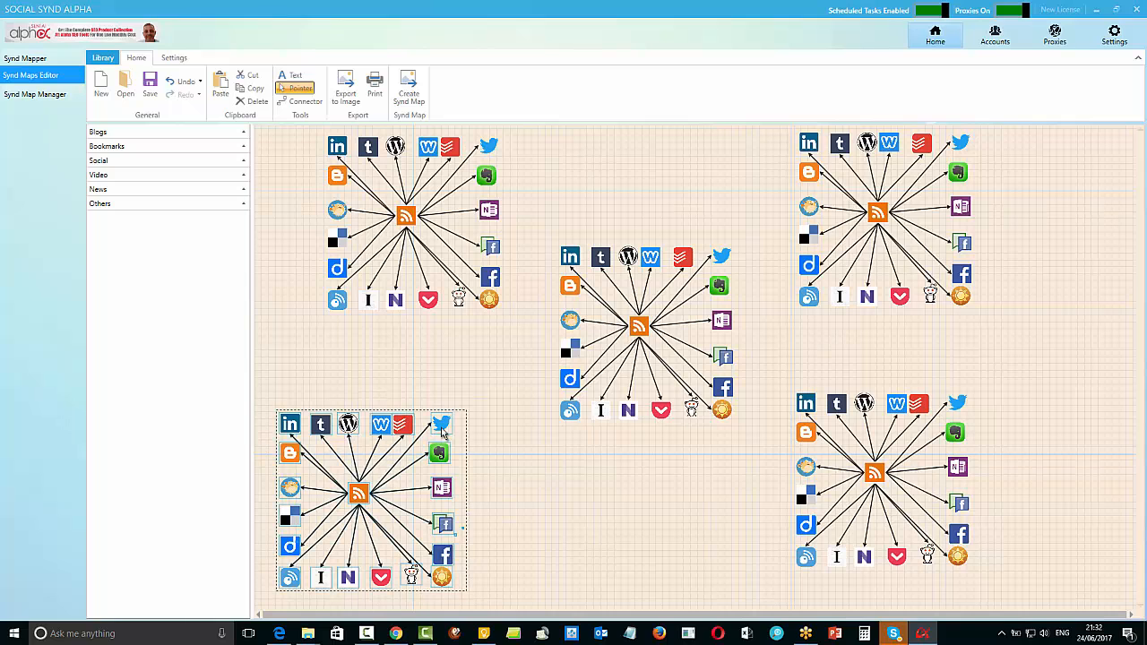
drag(441, 423, 475, 388)
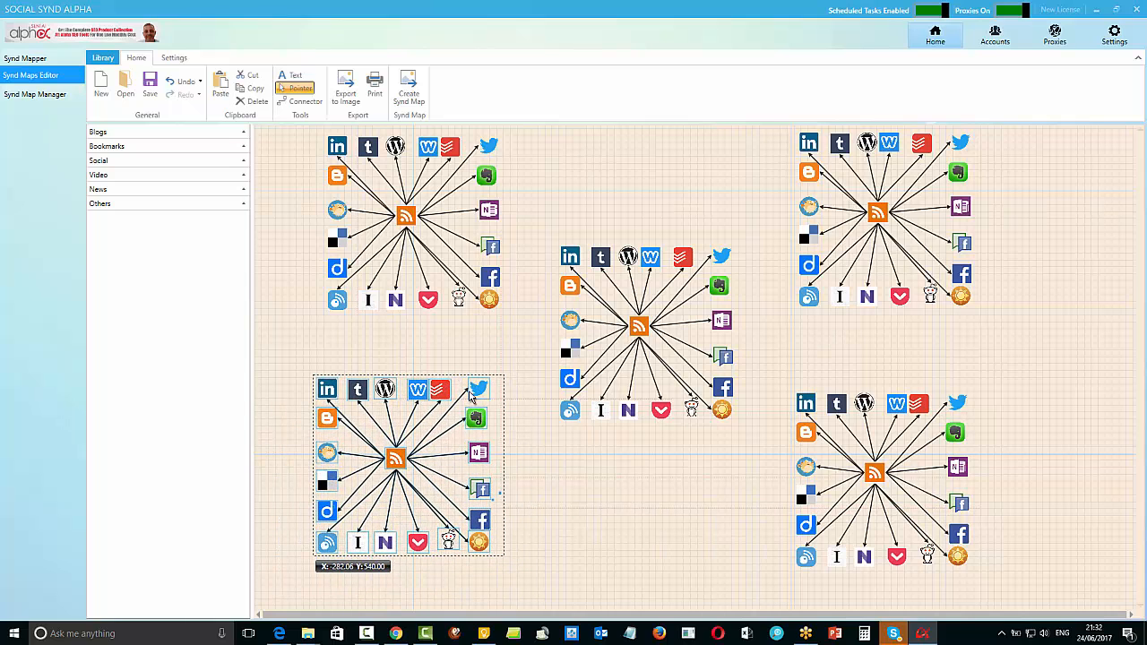
click(1100, 349)
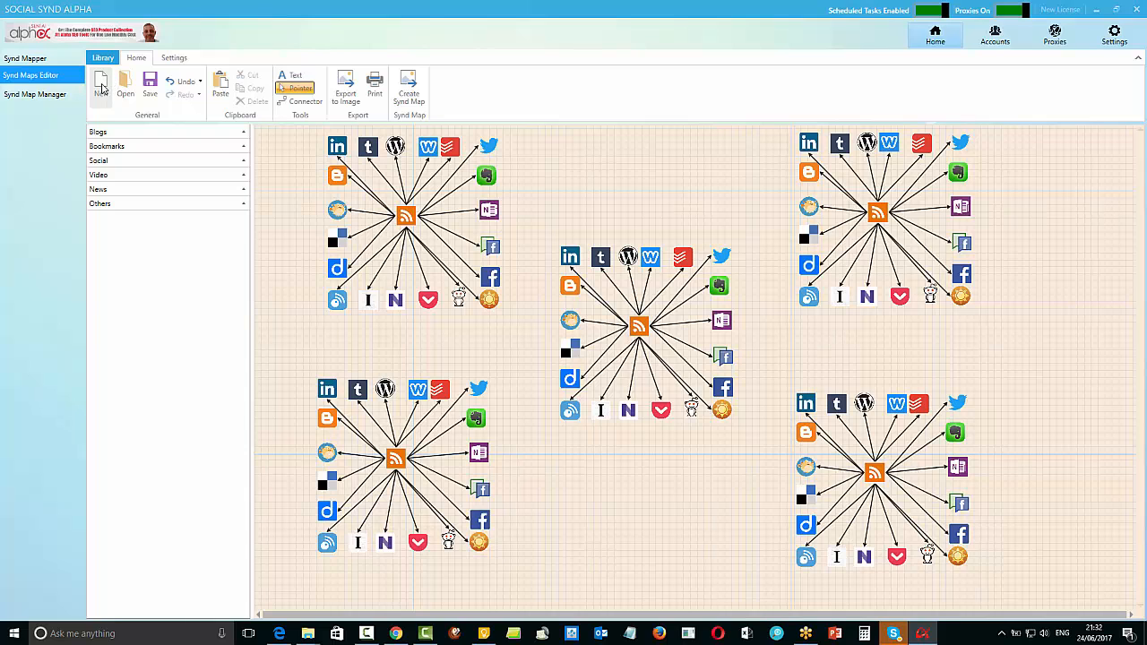
Save the map in the IFTTT Diagrams folder as "5 ring diagram RSSfeed"
click(150, 86)
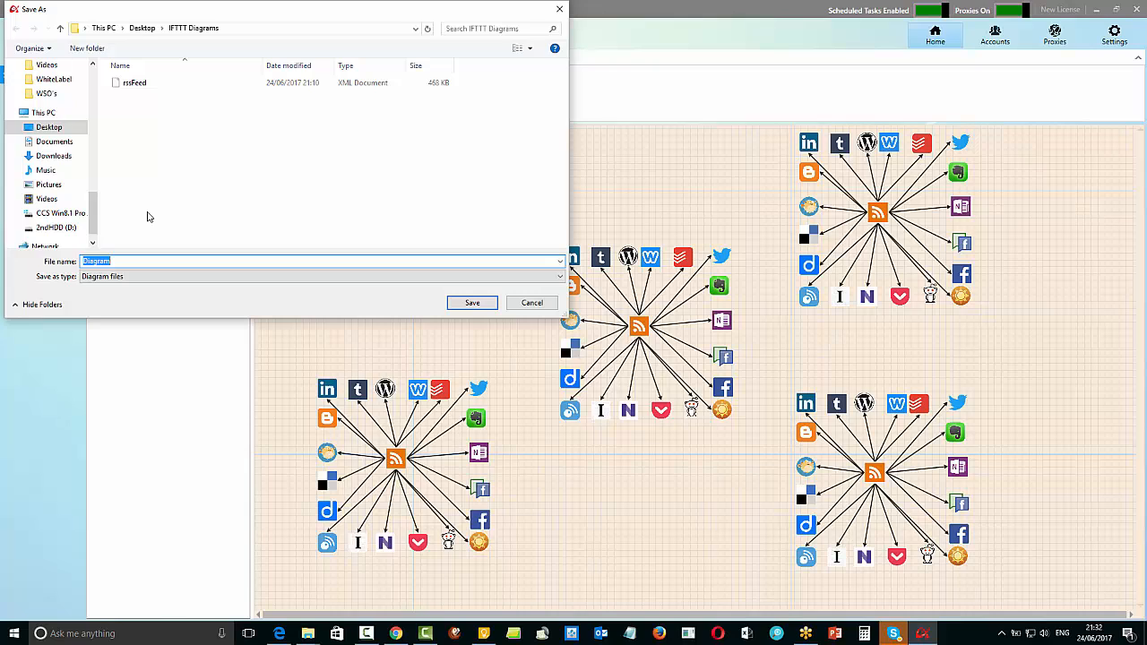
text(5 ring d)
click(471, 303)
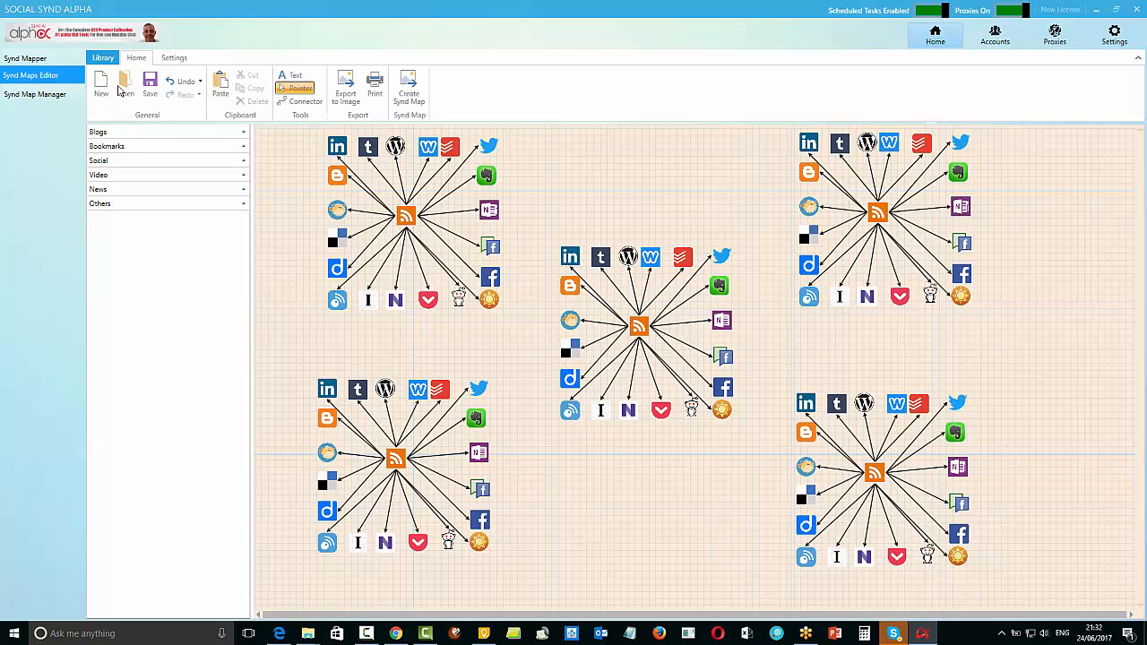
Start a new blank diagram and reopen the saved file "5 ring diagram RSSfeed"
click(102, 84)
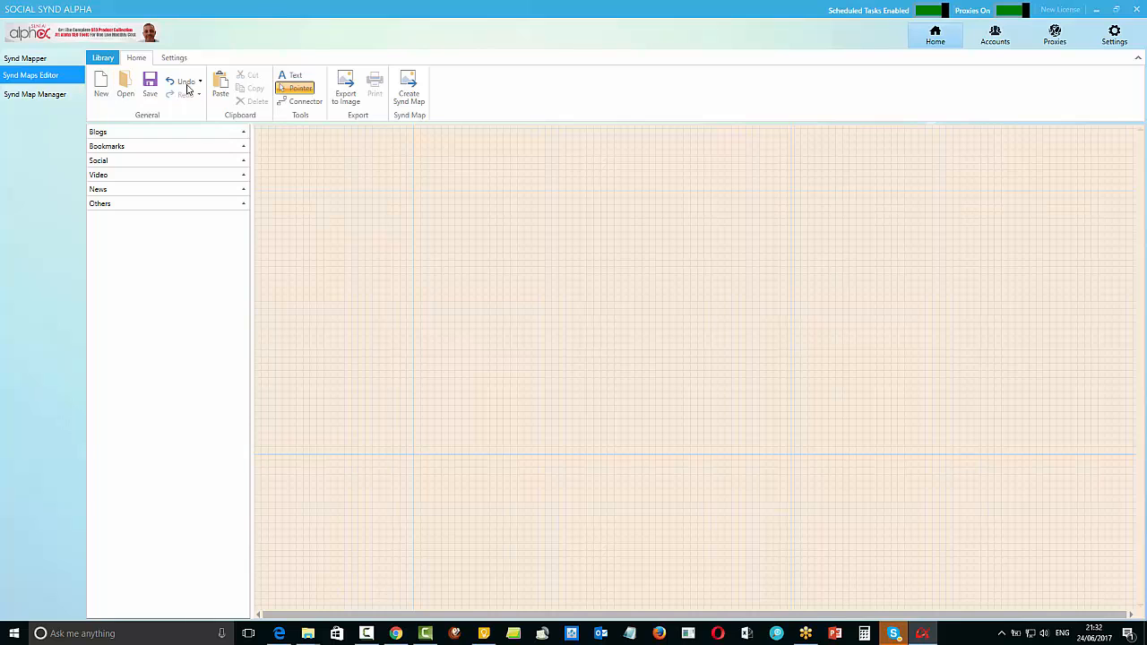
click(132, 89)
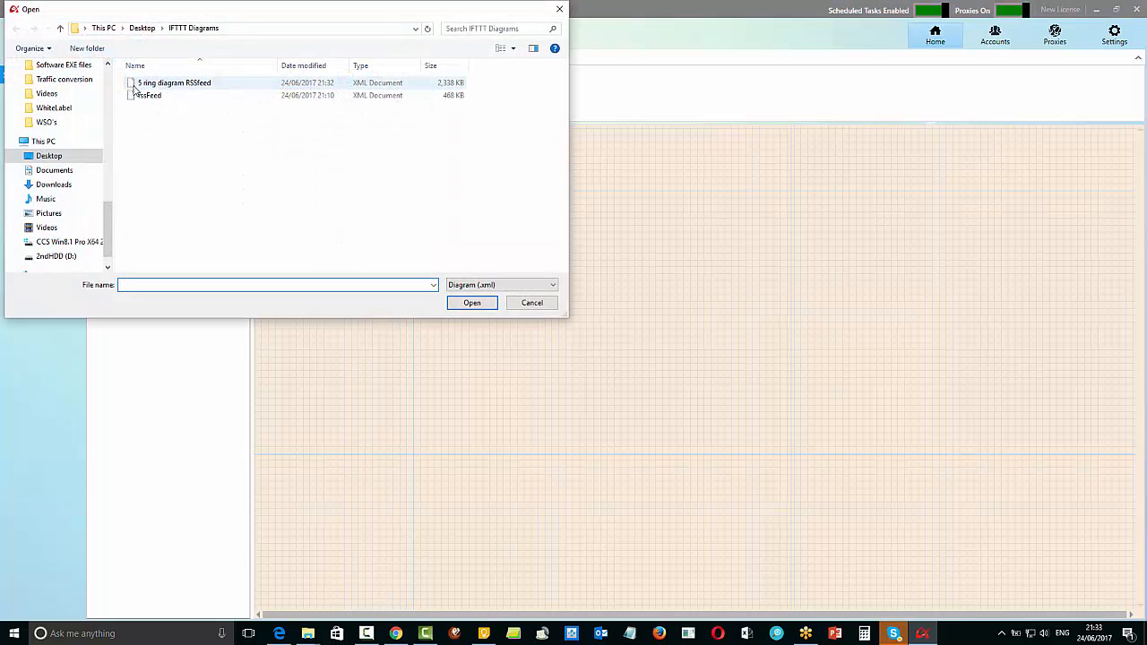
click(180, 86)
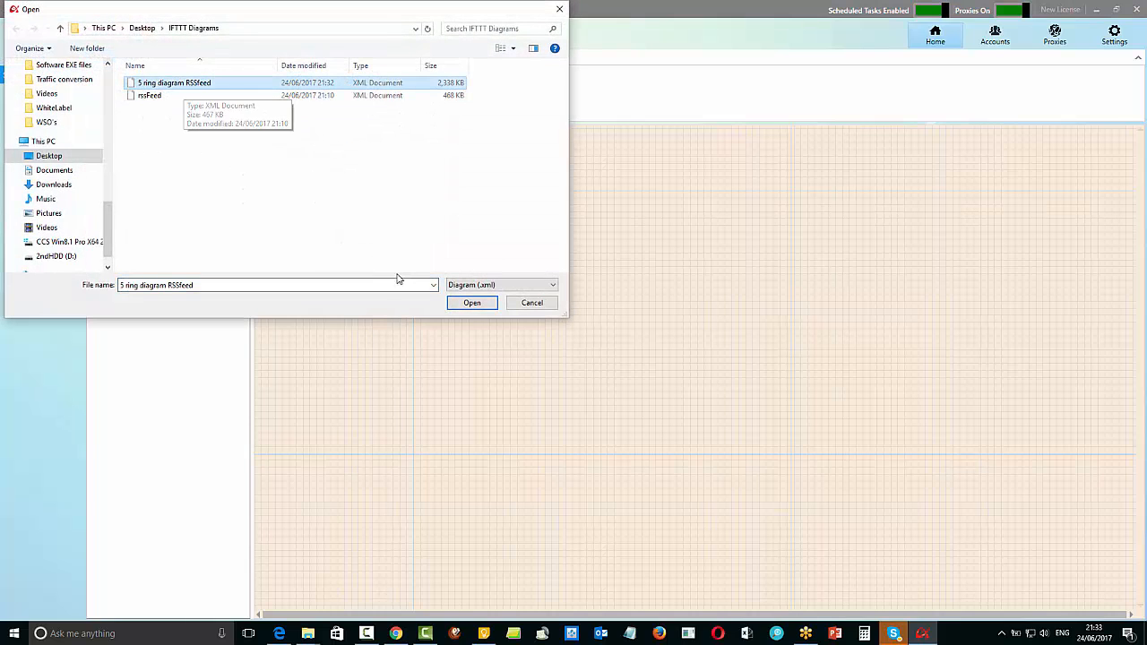
click(463, 303)
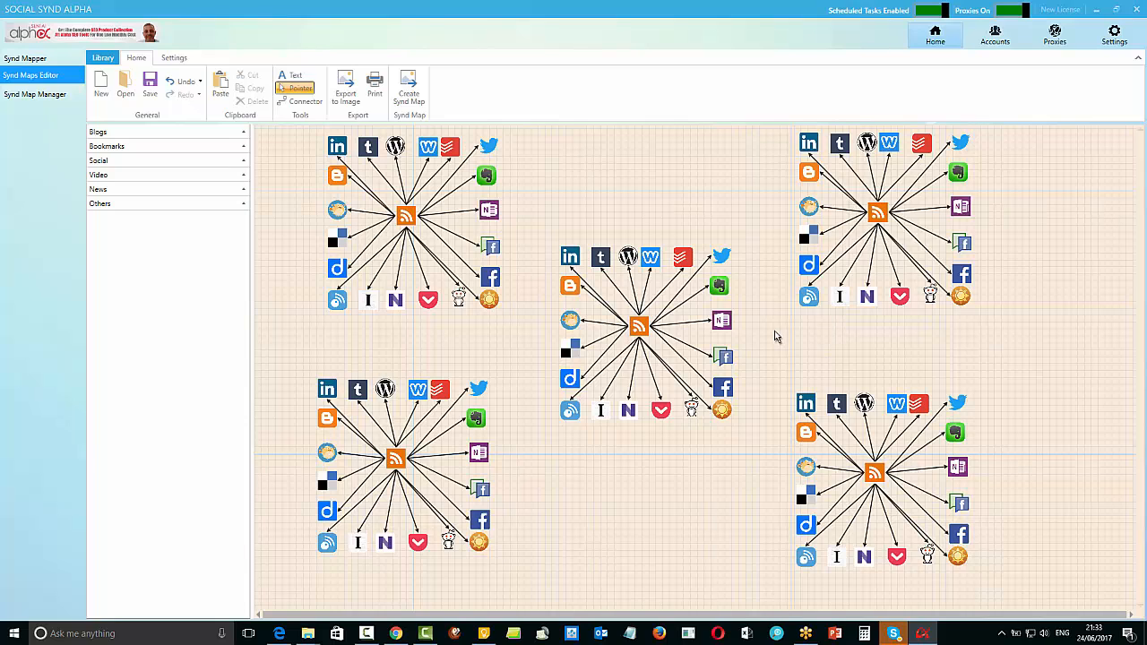
Place an Instagram icon above the centre diagram and connect it to the upper-left diagram's Facebook Pages icon
click(245, 134)
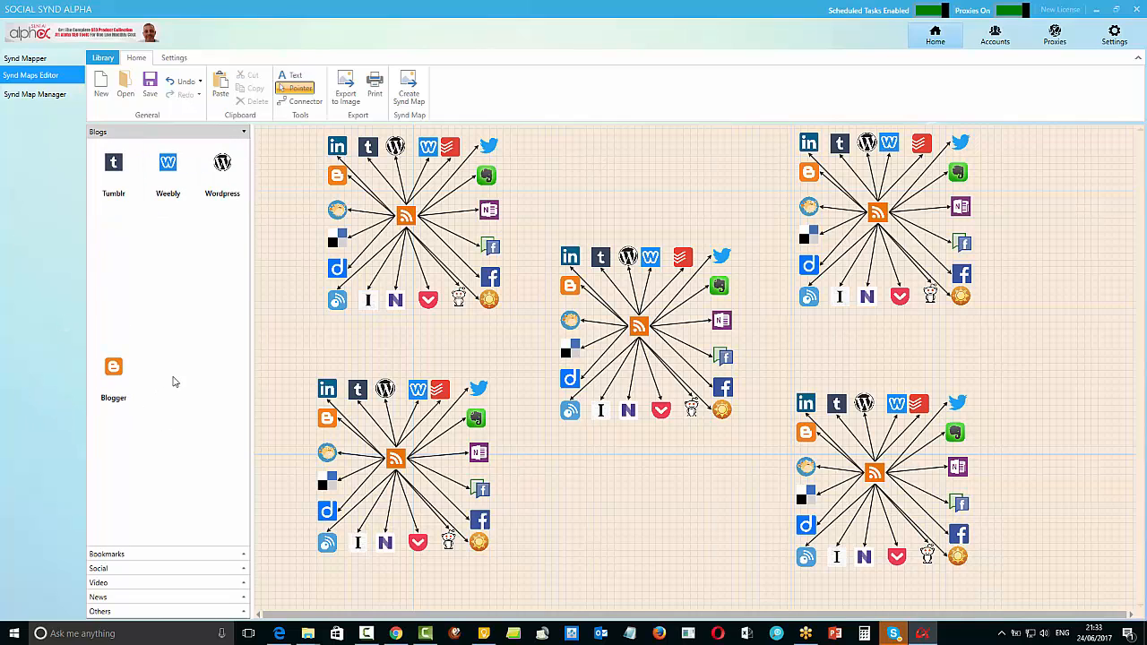
click(244, 132)
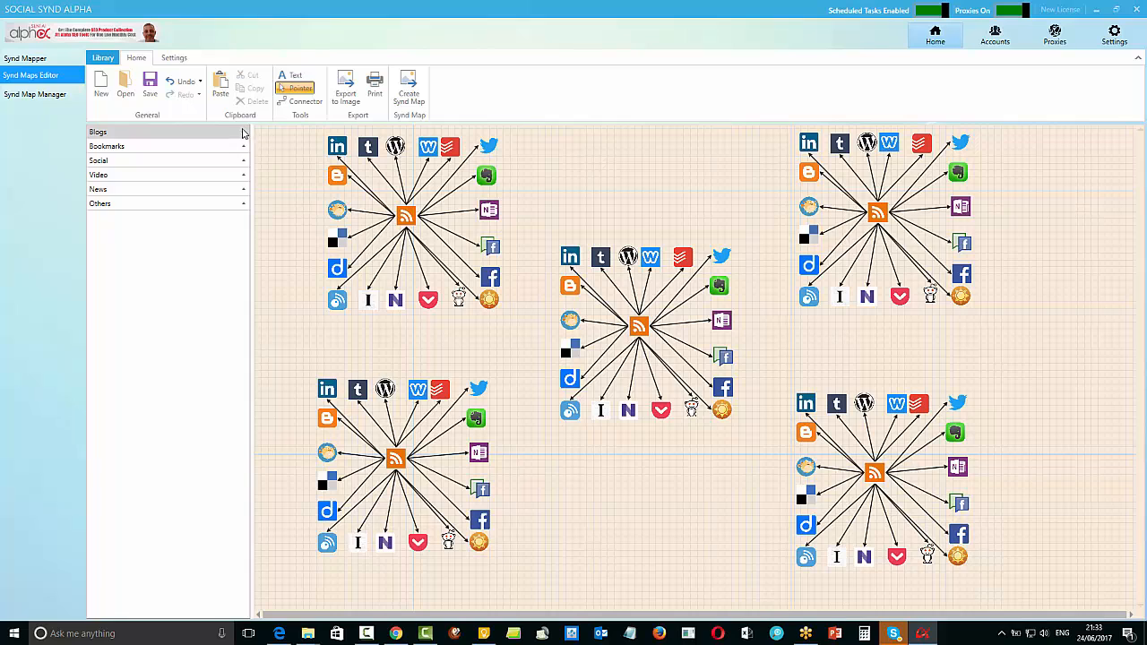
click(243, 146)
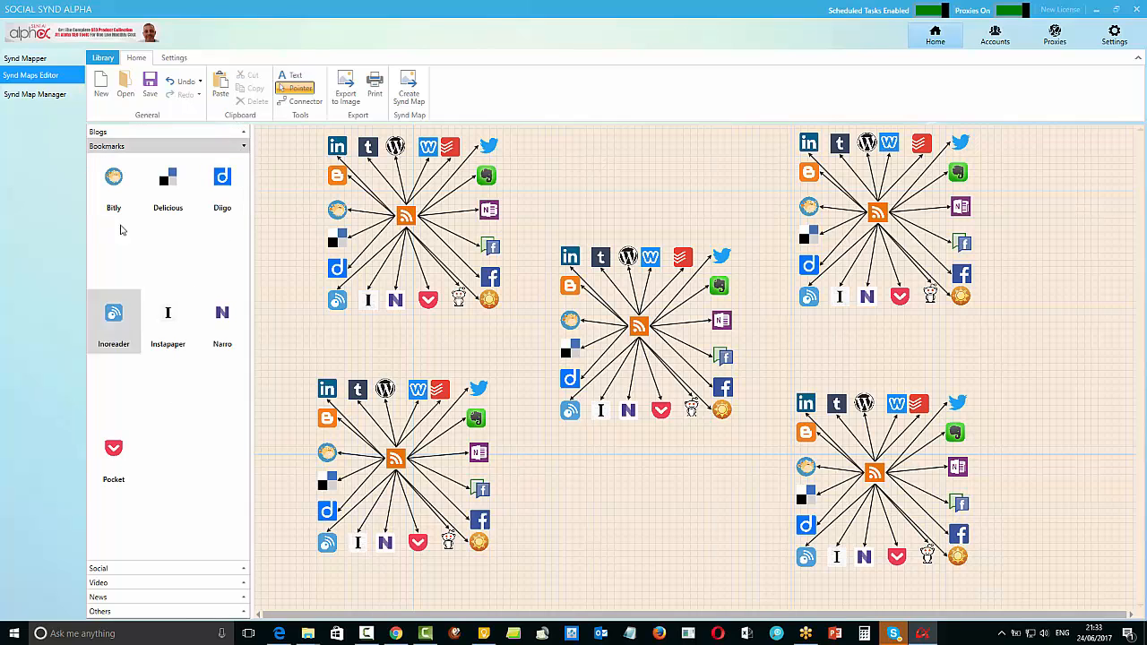
click(244, 148)
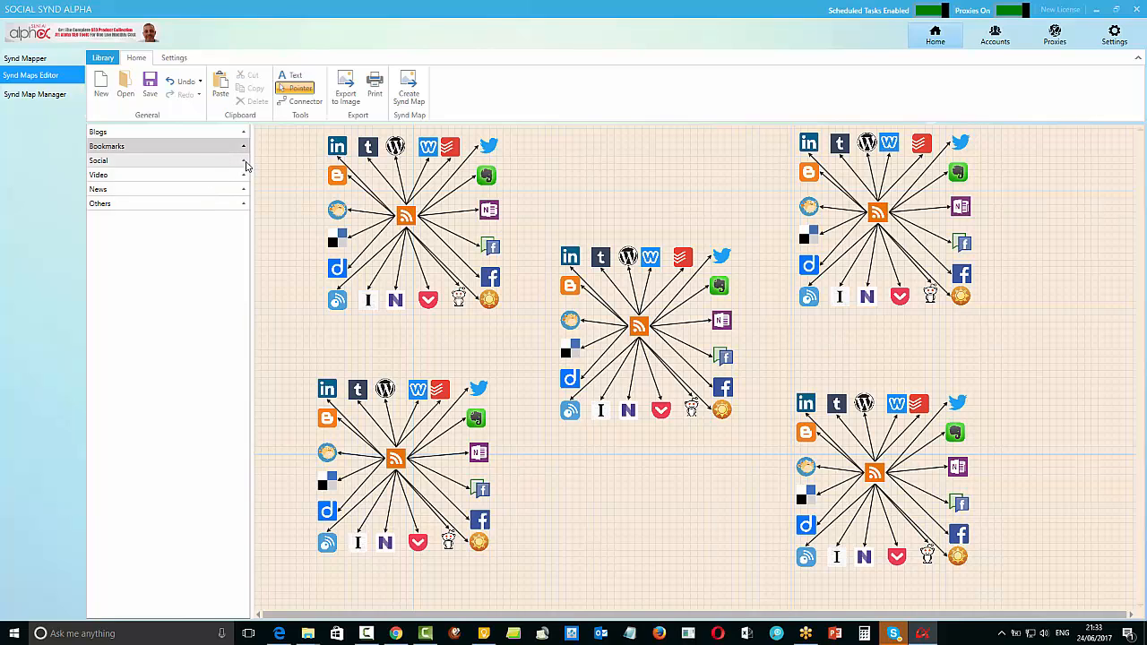
click(246, 162)
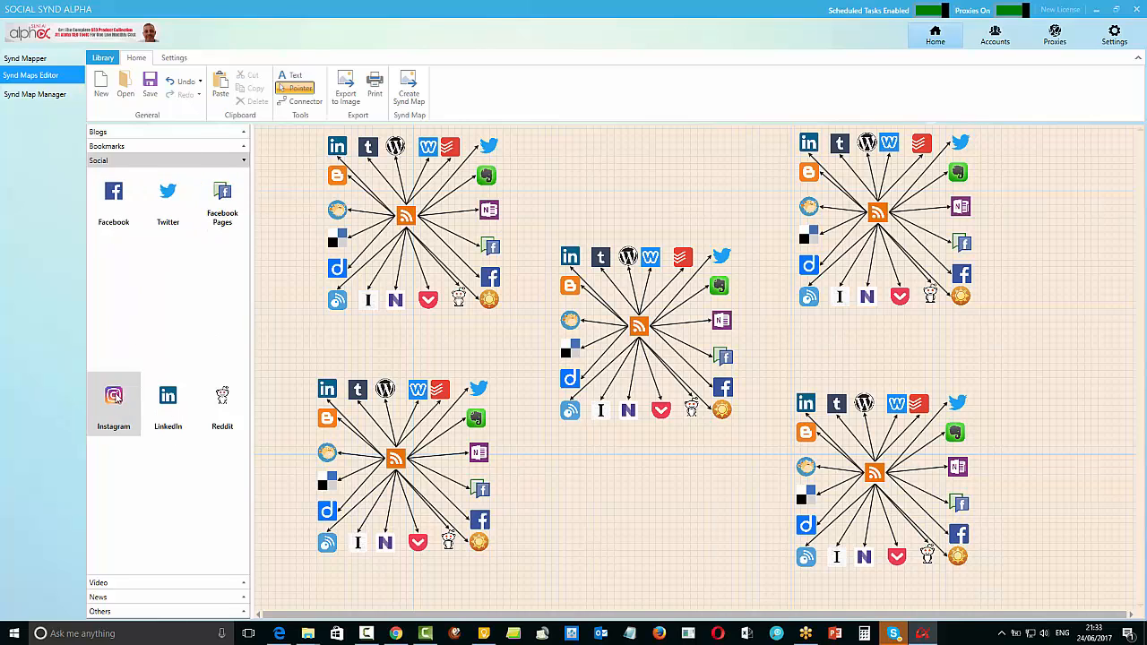
drag(117, 400, 647, 190)
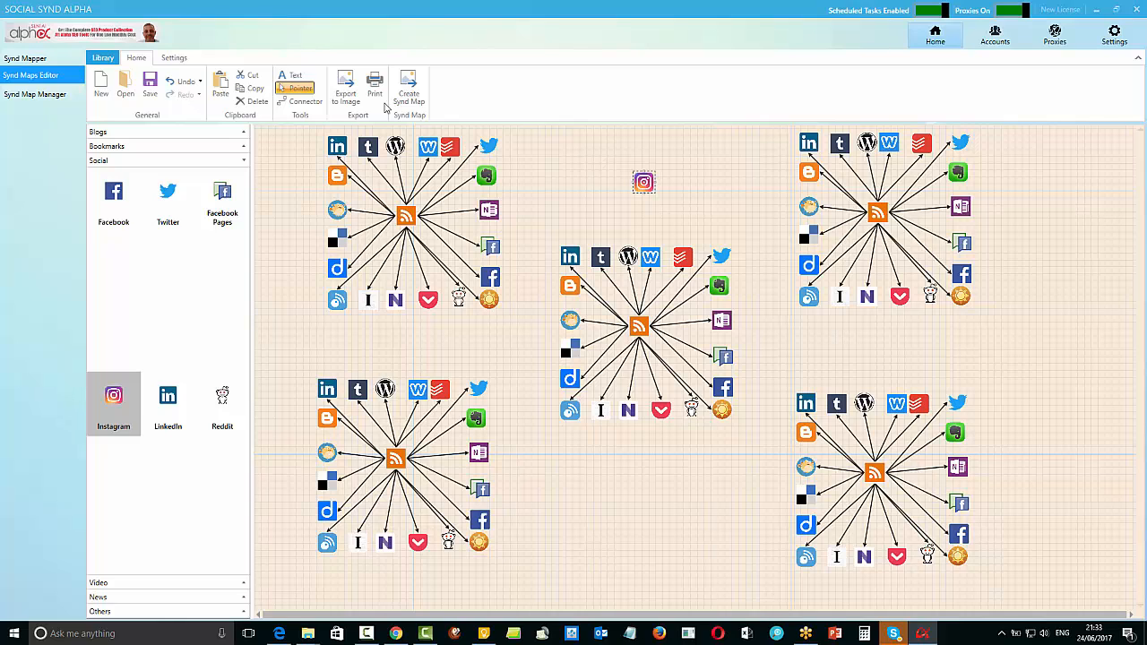
click(307, 101)
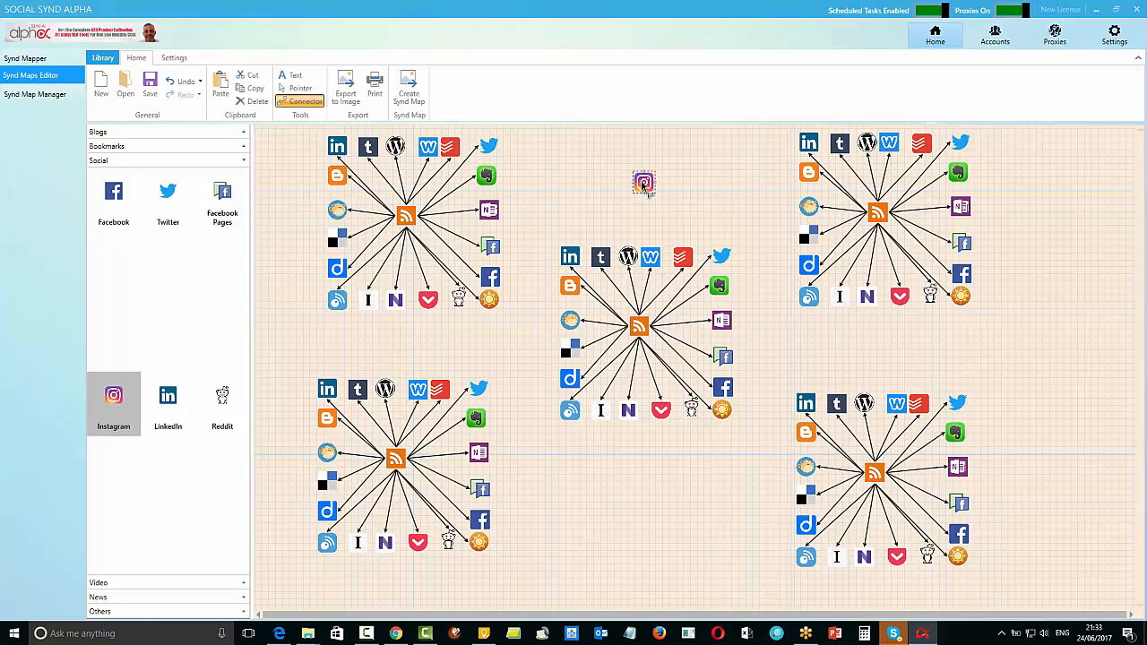
drag(644, 185, 493, 247)
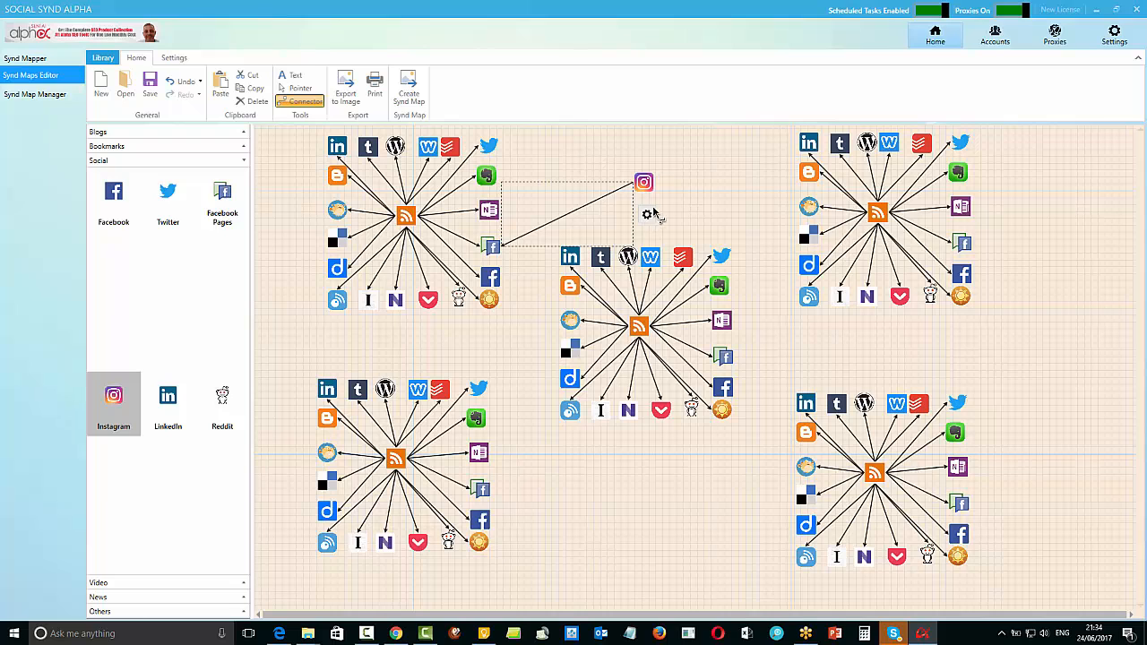
Set the Instagram-to-Facebook Pages applet's trigger to "Any new video by you" and its action to "Create a link post"
click(647, 217)
click(724, 261)
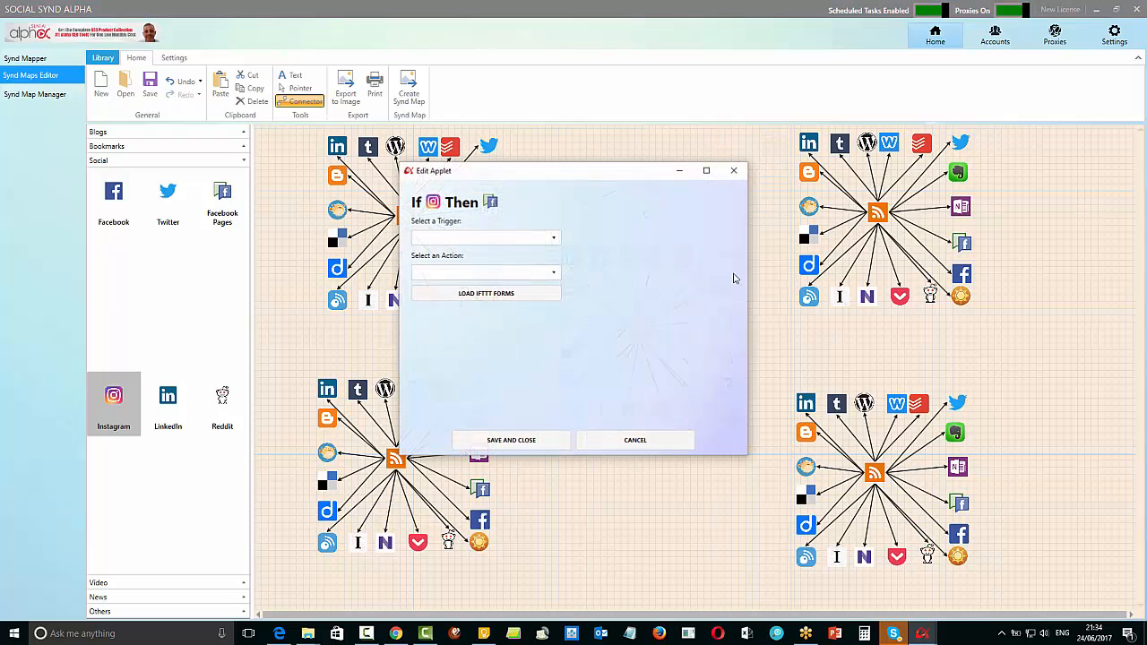
click(552, 239)
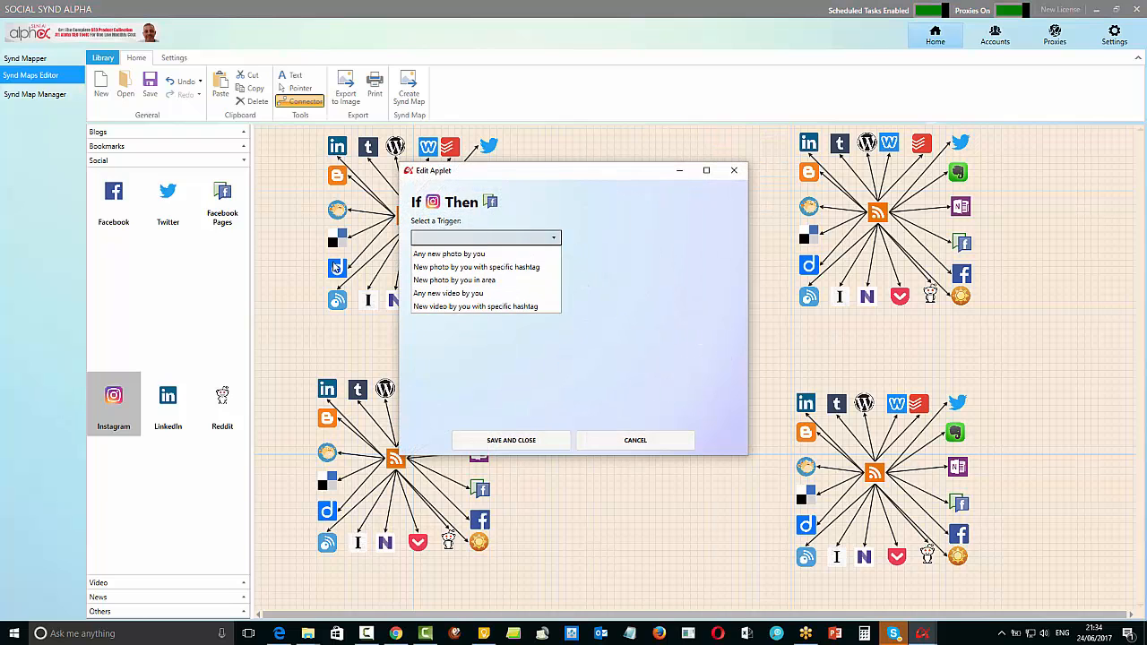
click(448, 293)
click(553, 273)
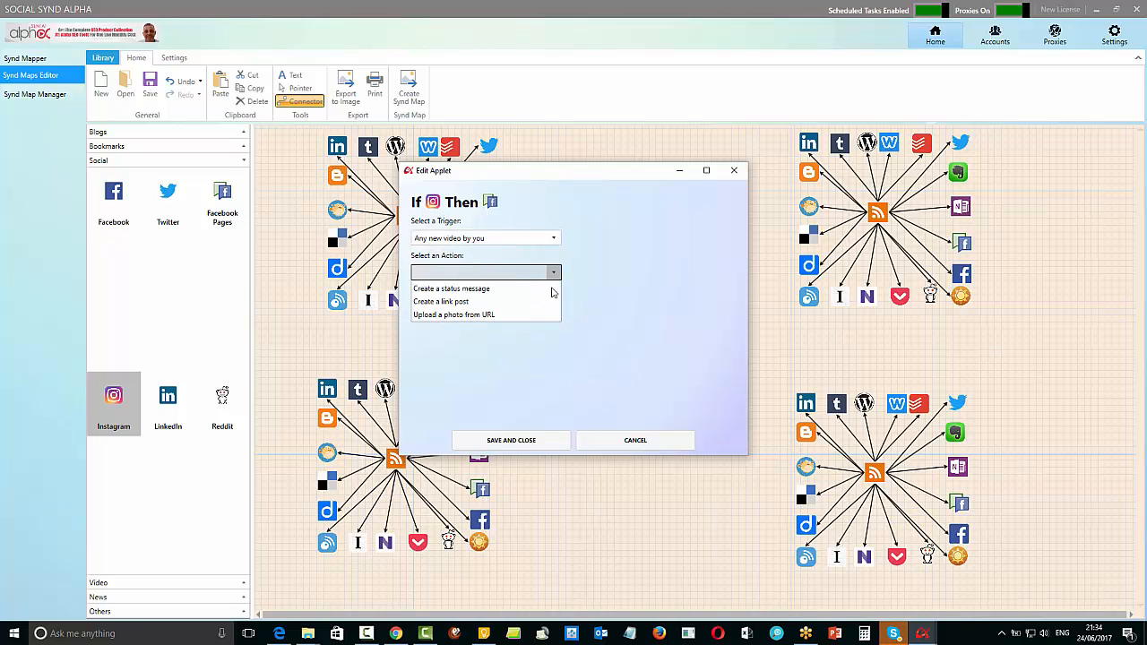
click(463, 304)
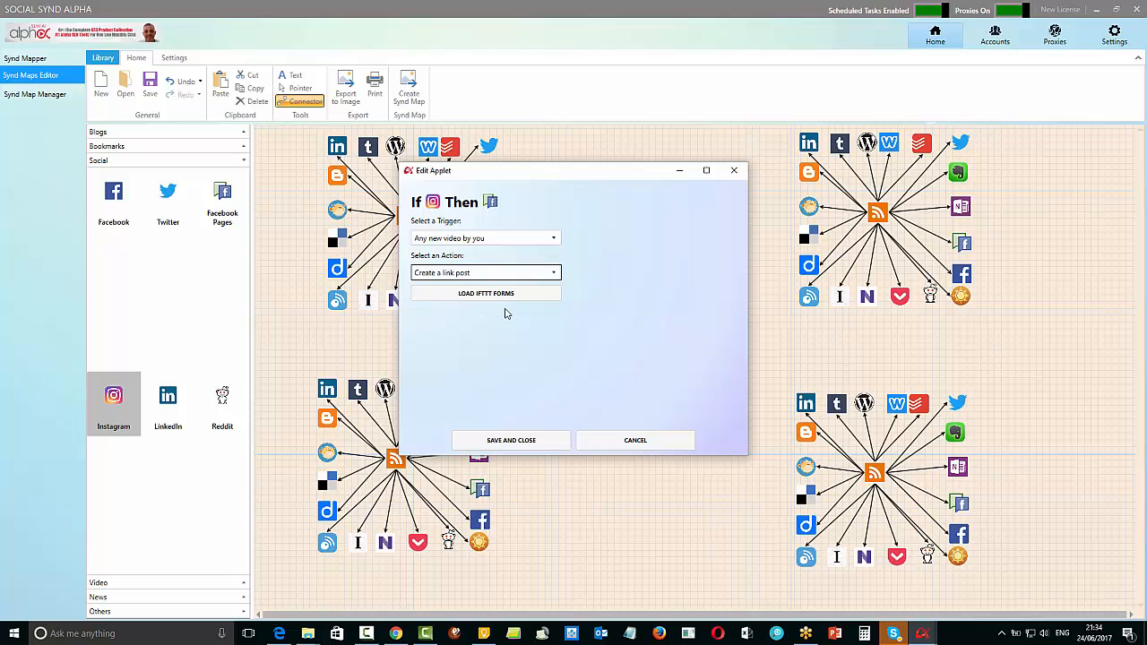
Load the applet's IFTTT forms and add the Caption, EmbedCode and BSAAnchor_Tag ingredients to the Message field
click(504, 296)
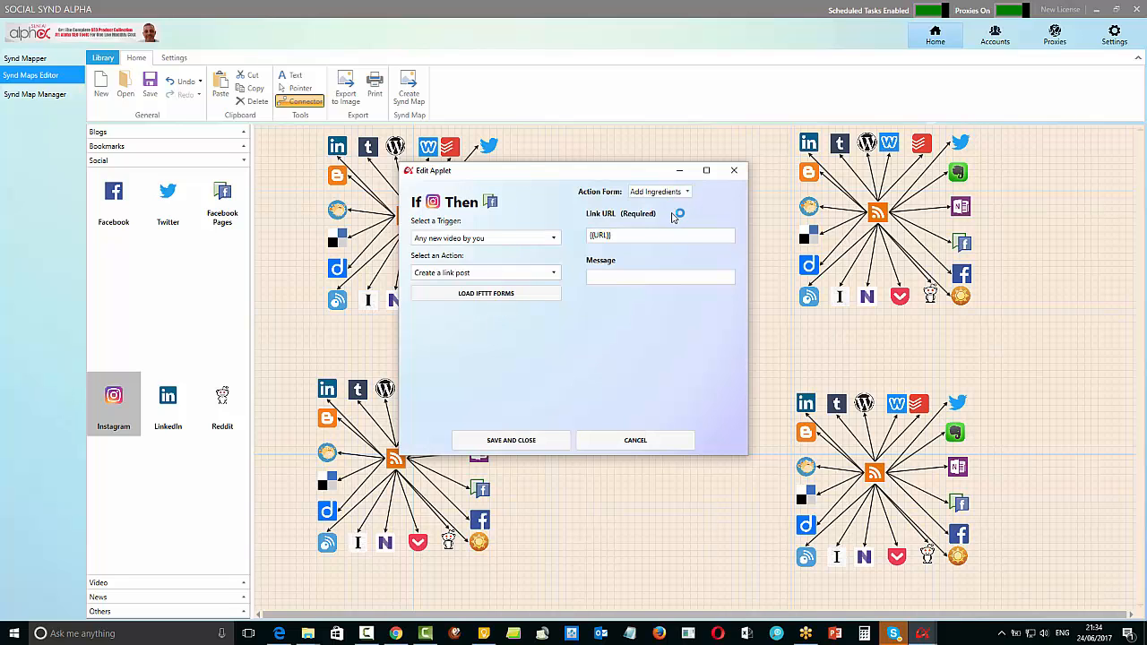
click(618, 236)
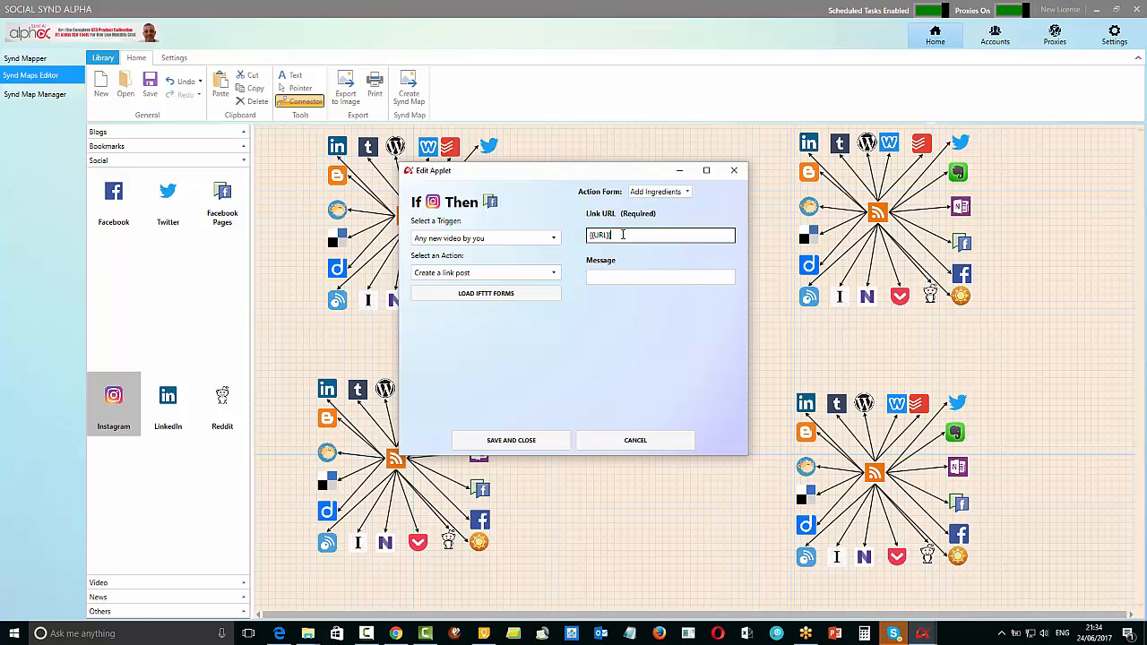
click(613, 280)
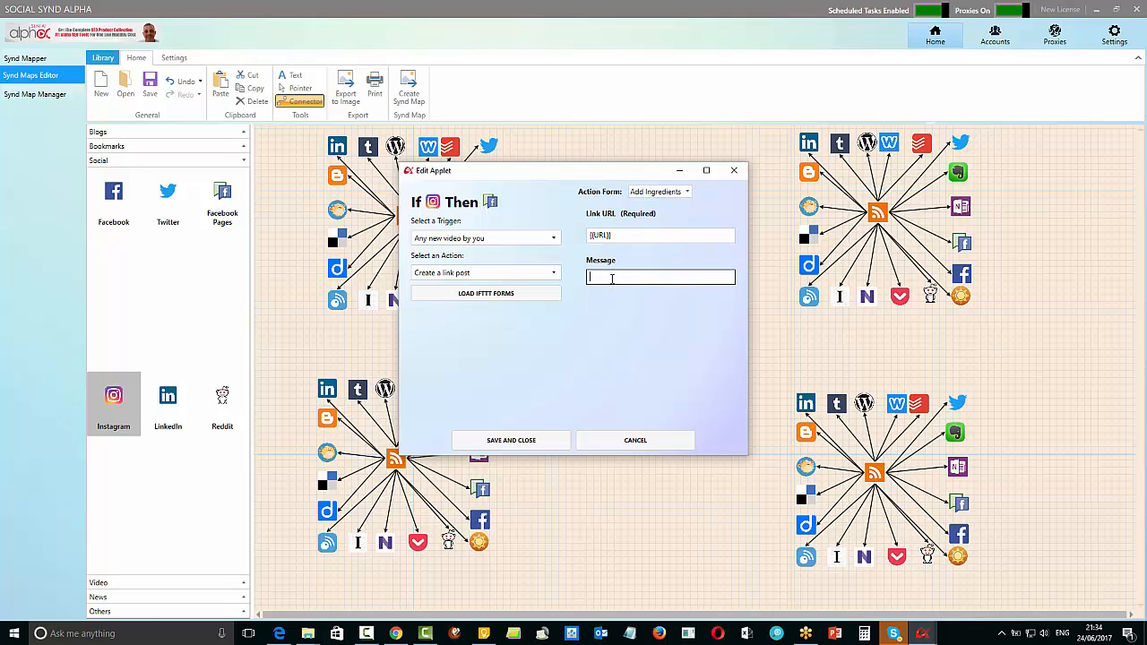
click(687, 194)
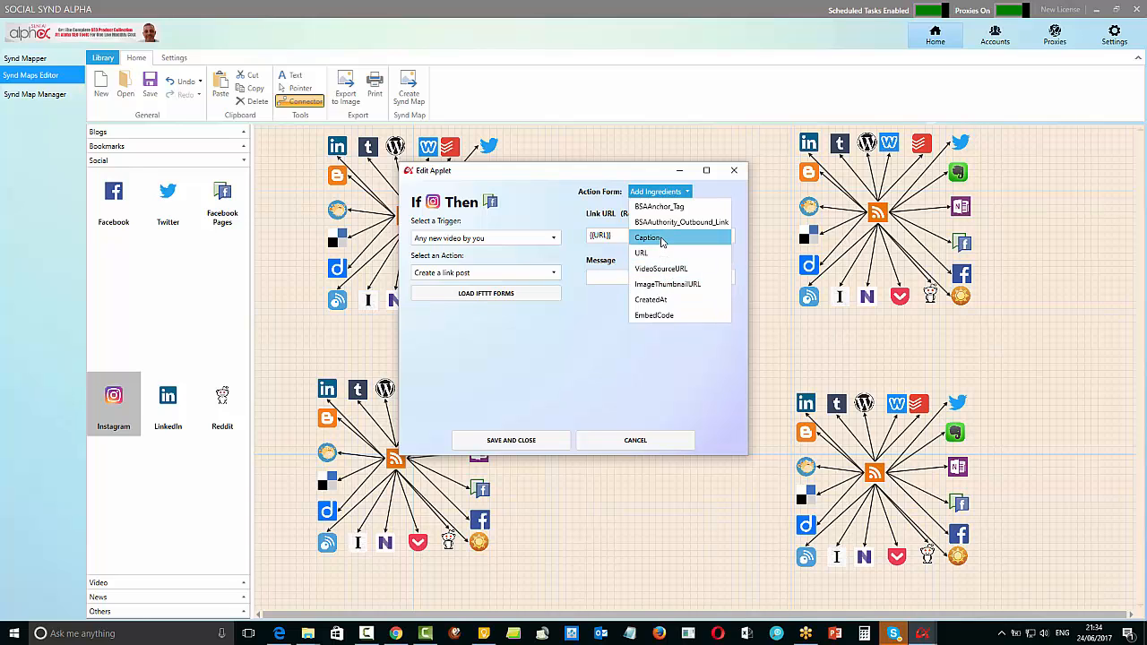
click(662, 241)
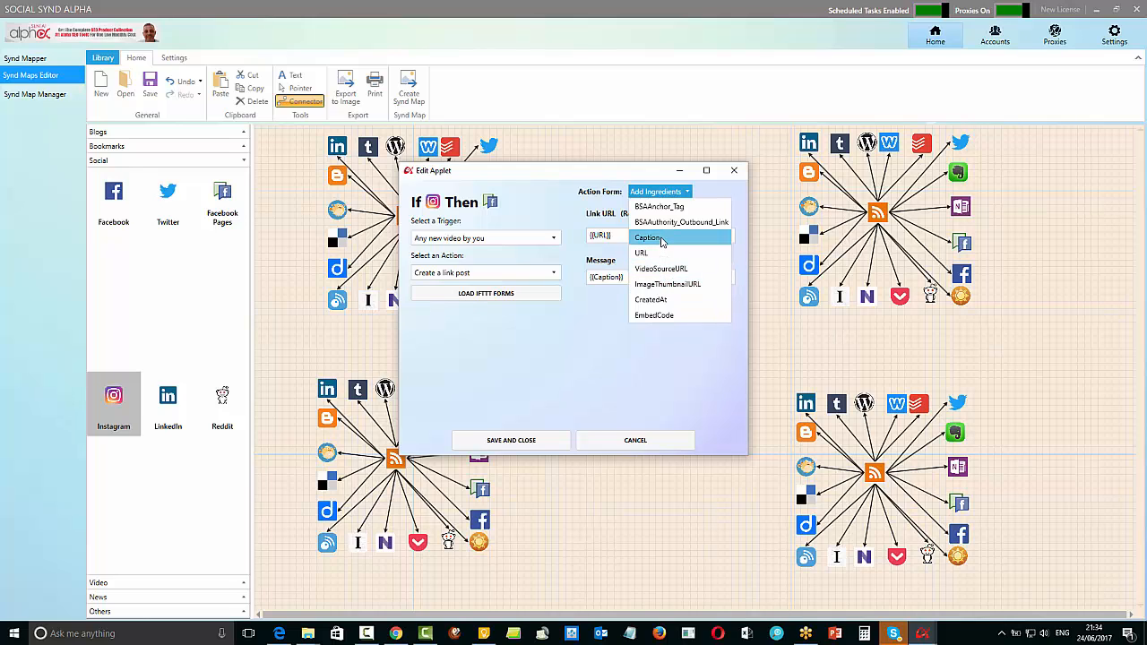
click(655, 317)
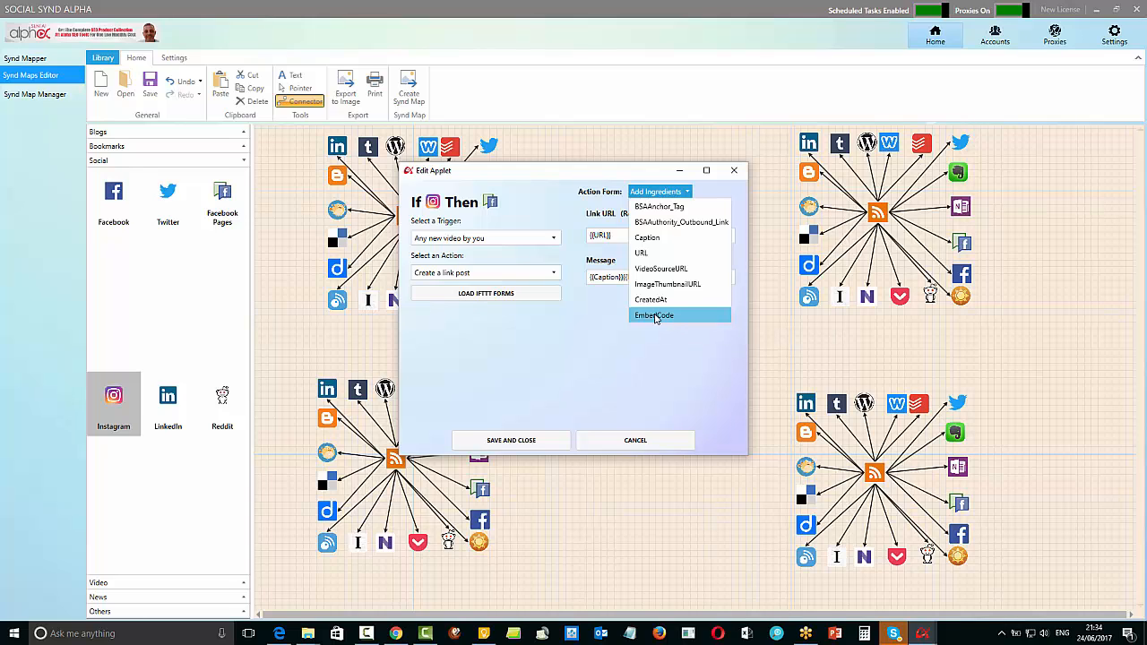
click(661, 208)
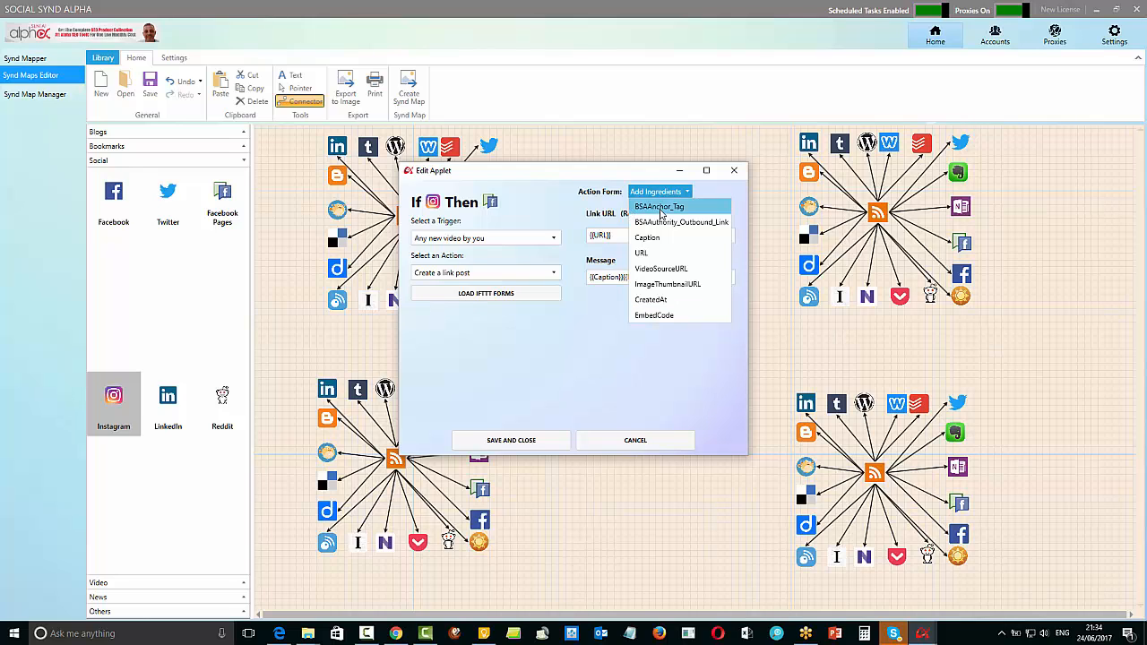
click(681, 396)
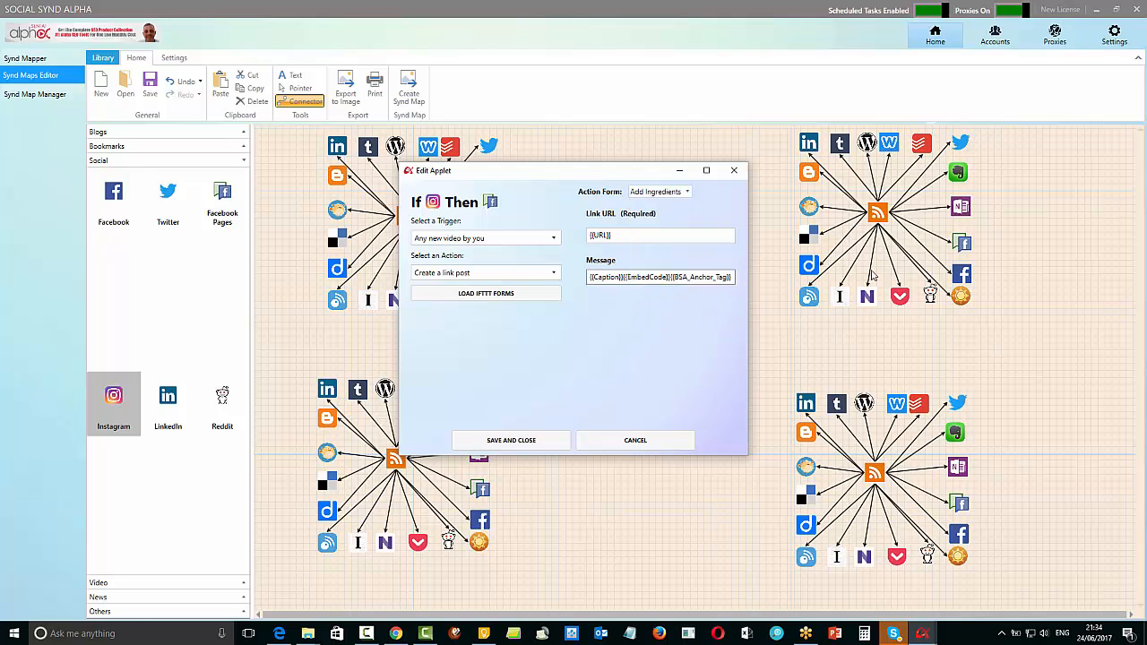
Separate the three ingredients in the Message field with spaces, then save and close the applet
click(625, 278)
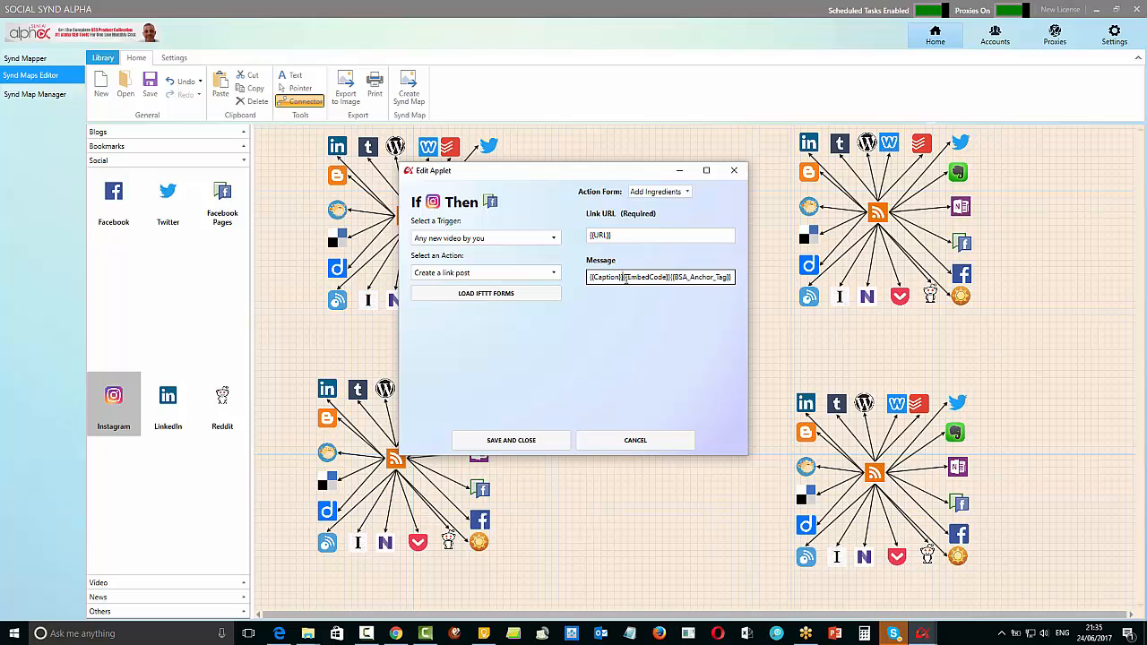
click(674, 277)
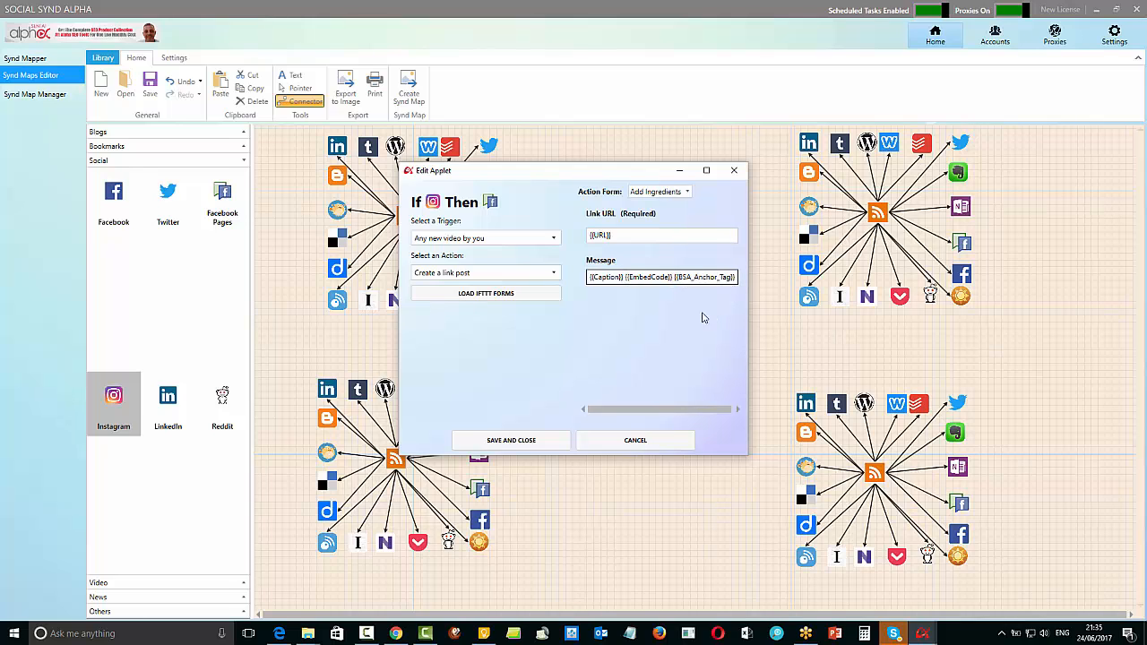
click(520, 441)
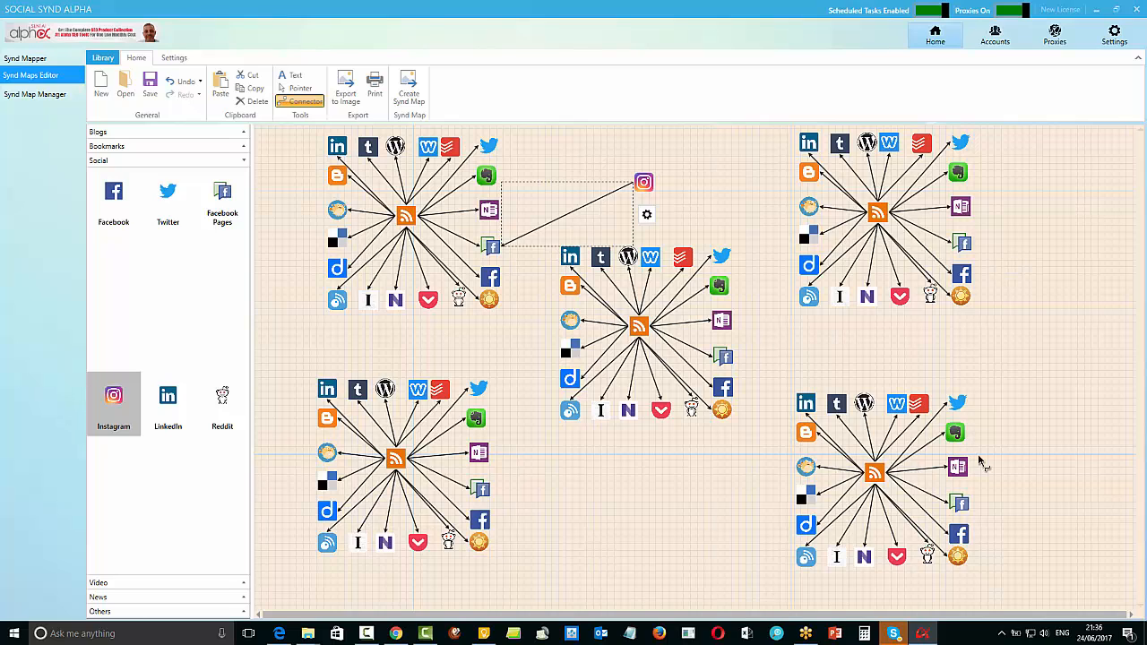
click(1018, 372)
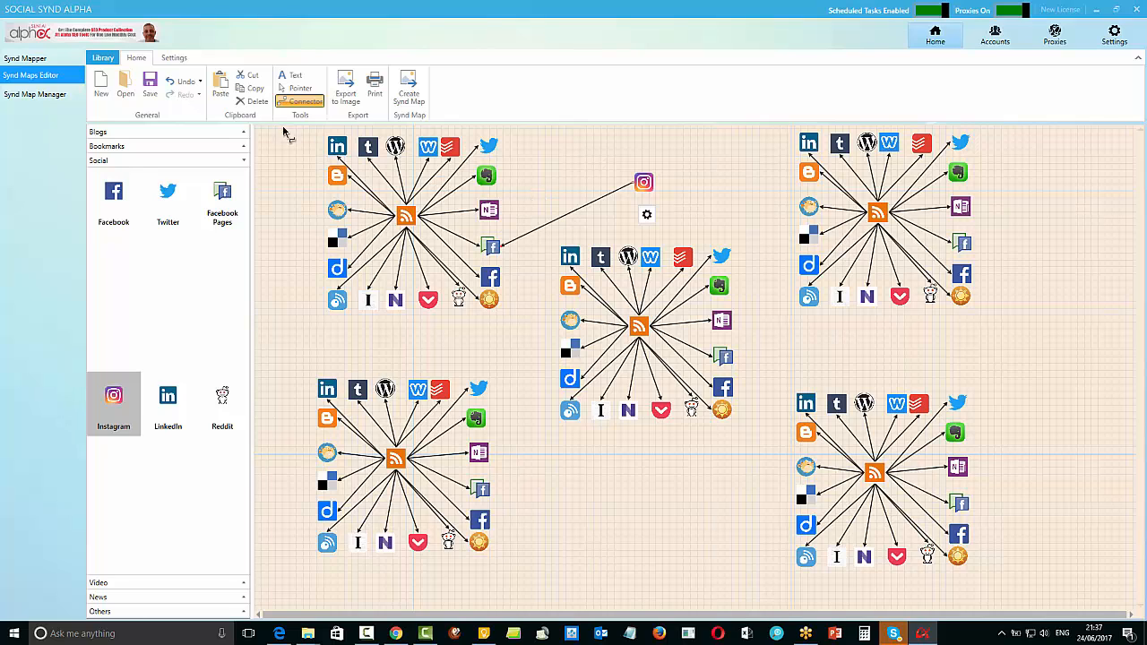
click(174, 59)
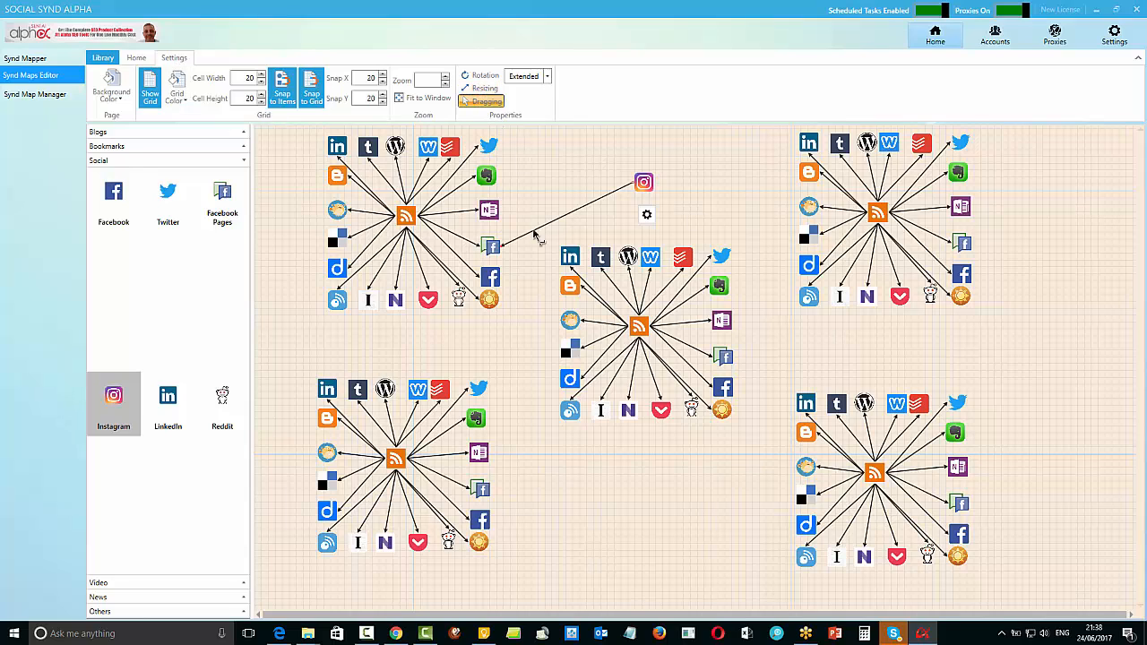
click(137, 58)
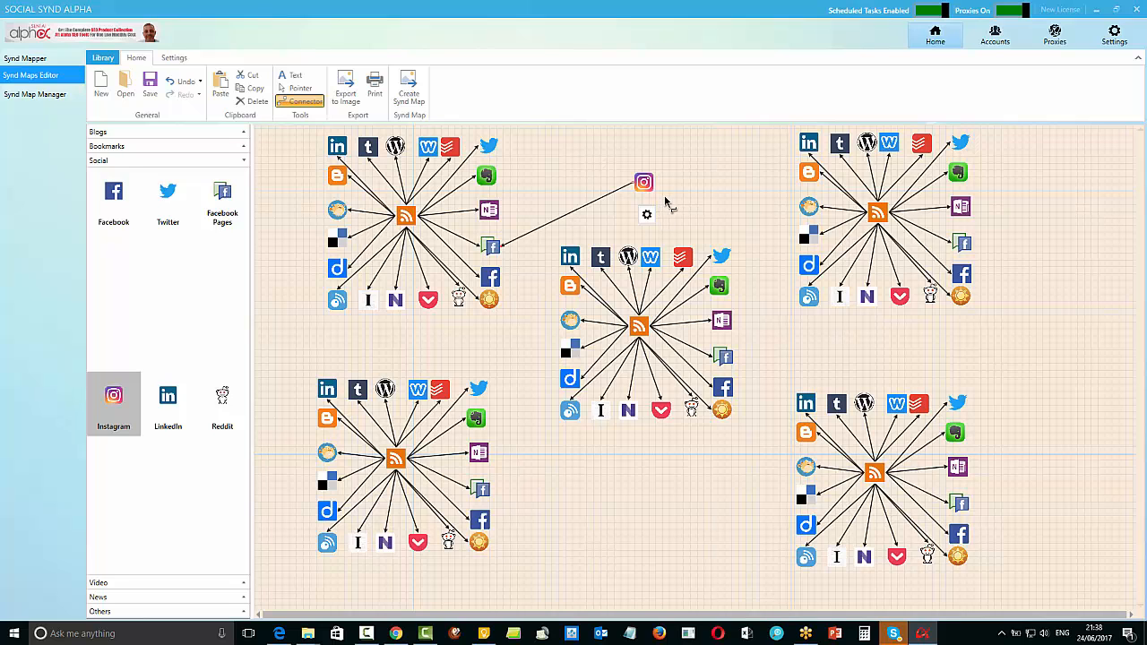
Open the map editor's Library page
click(103, 58)
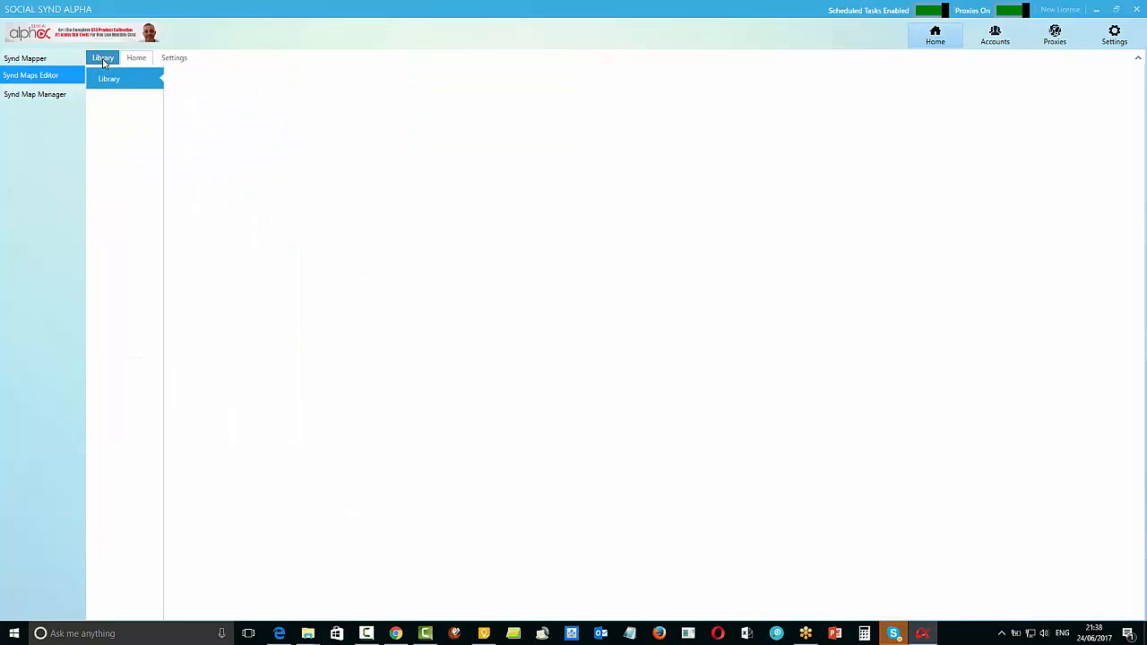